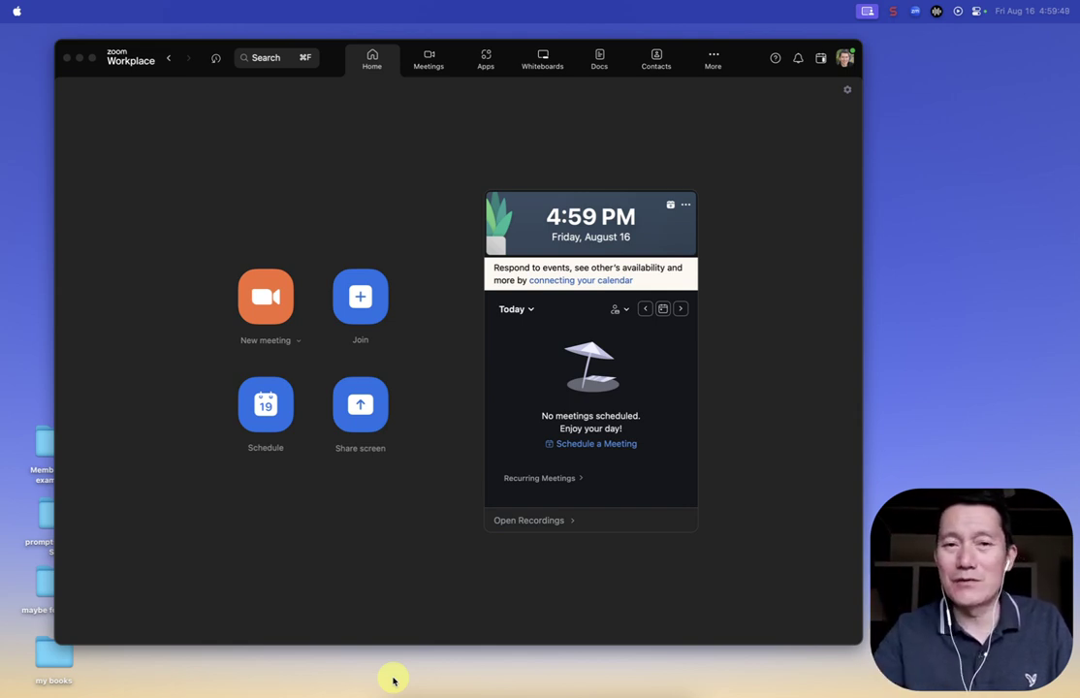
# - End the running meeting for all participants
pyautogui.click(398, 137)
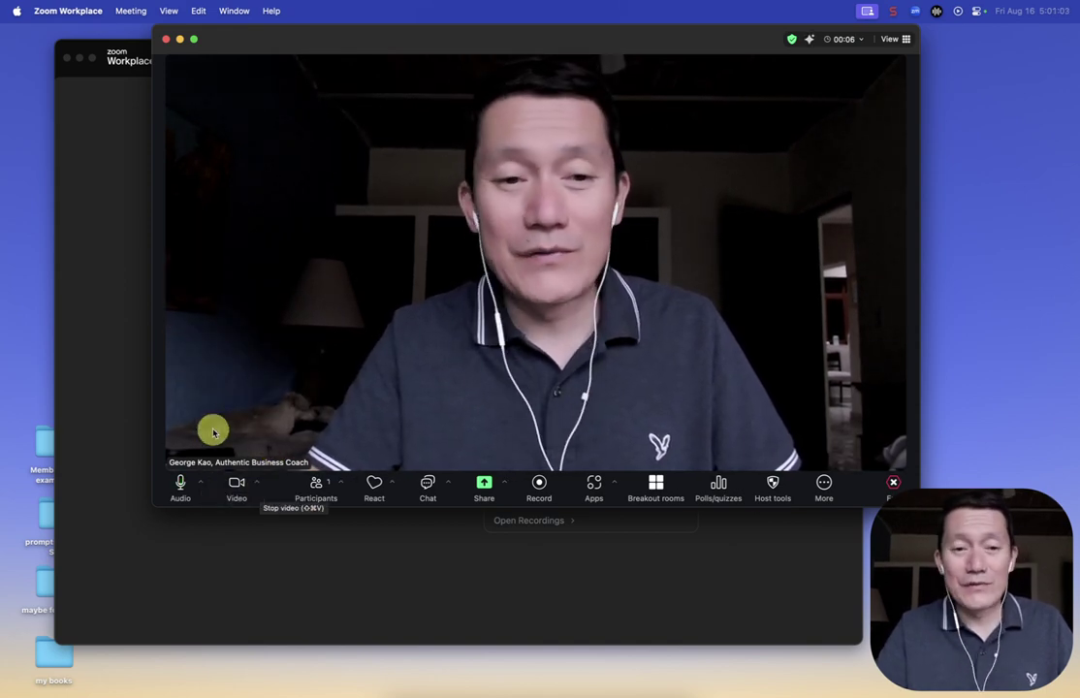
pyautogui.click(897, 483)
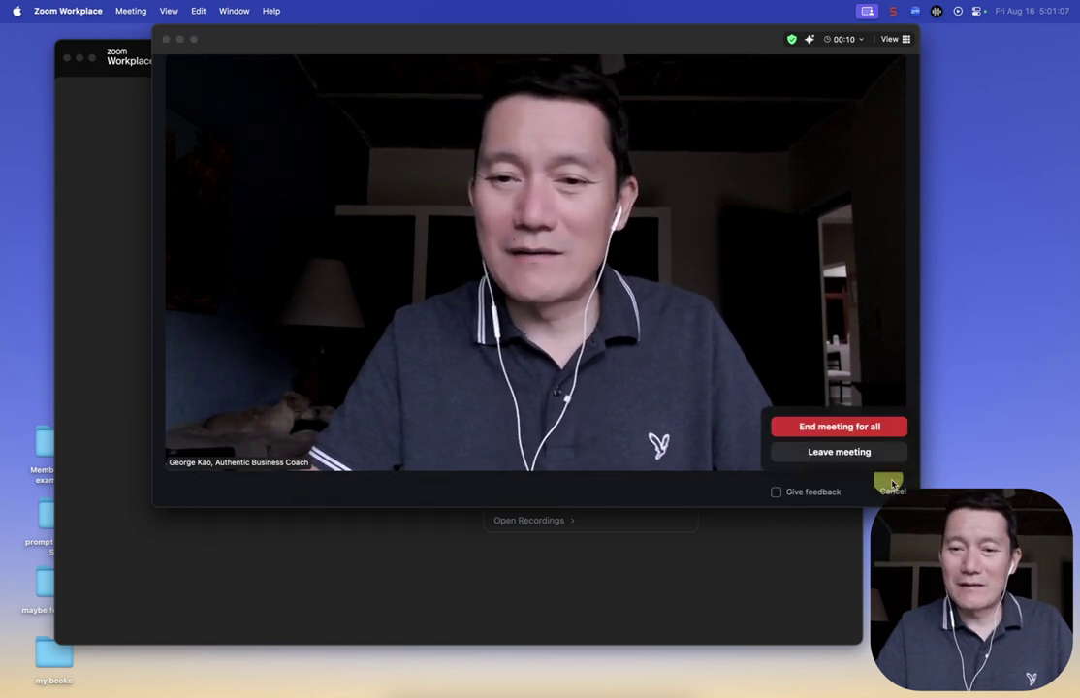
pyautogui.click(816, 429)
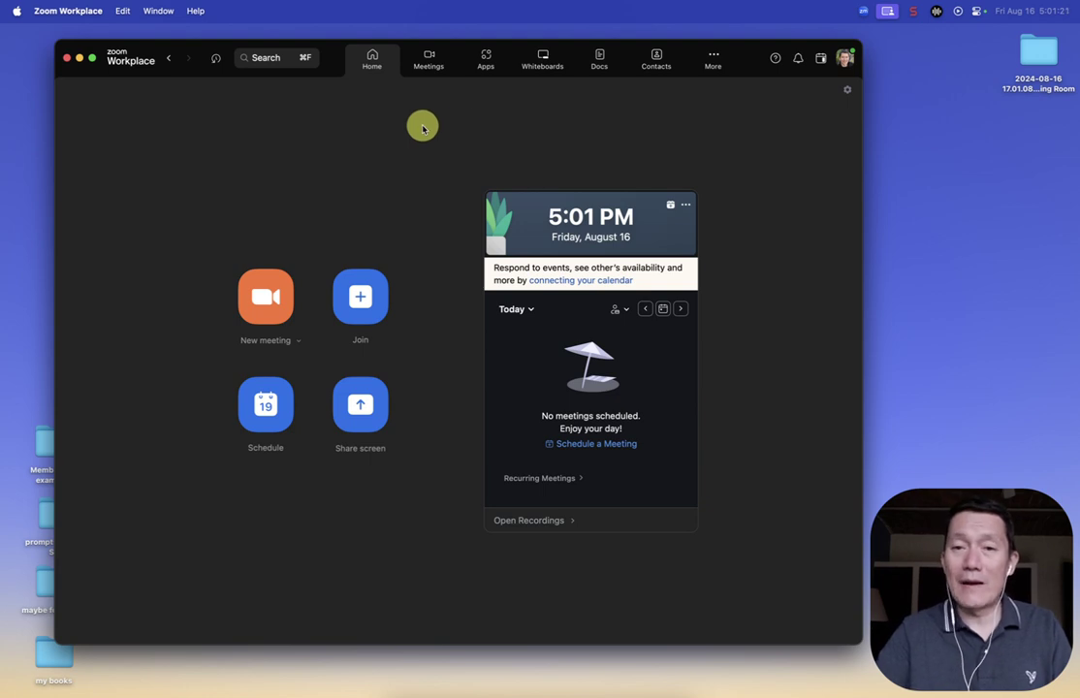
# - Start a new clip from the Clips section and set its recording mode to Video Only
pyautogui.click(711, 61)
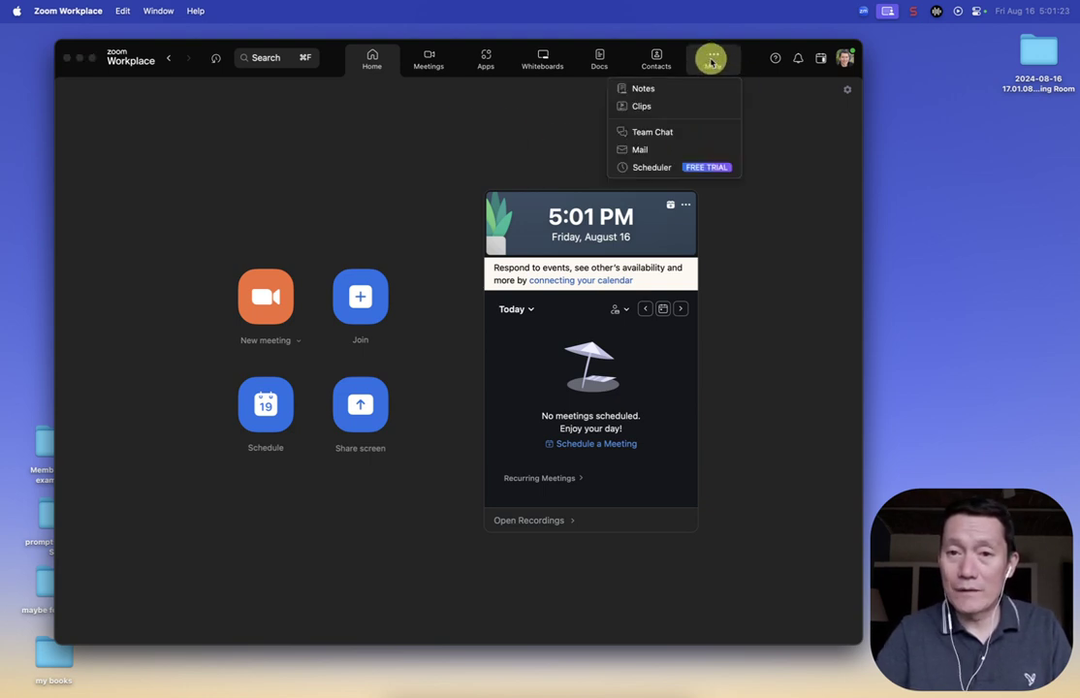
pyautogui.click(636, 106)
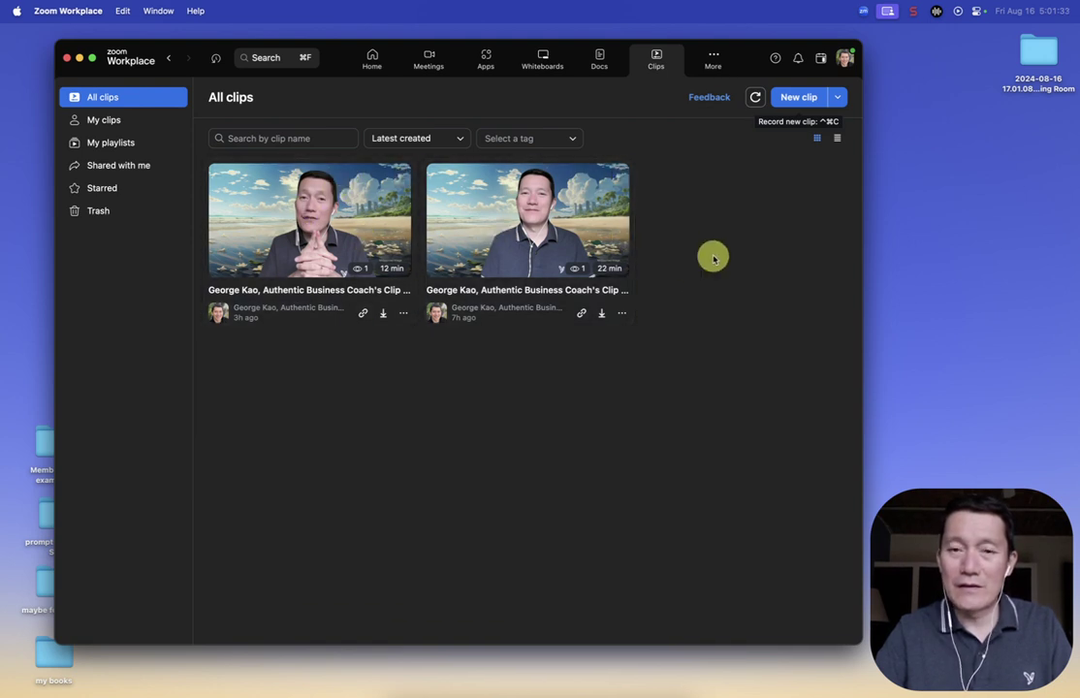
pyautogui.click(793, 99)
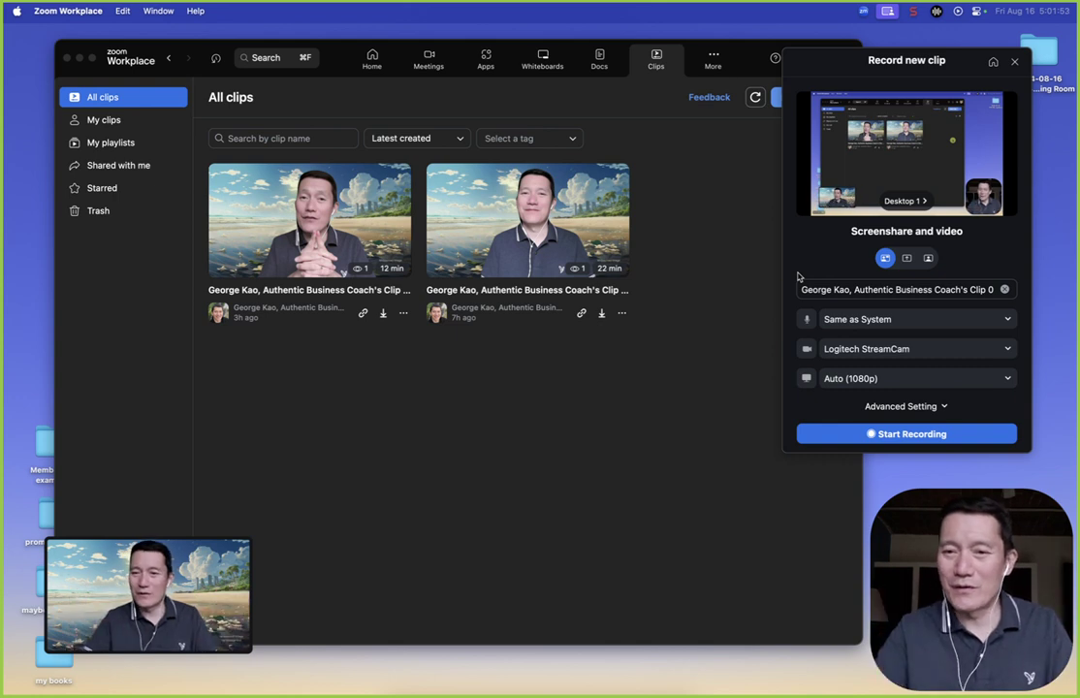
pyautogui.click(908, 259)
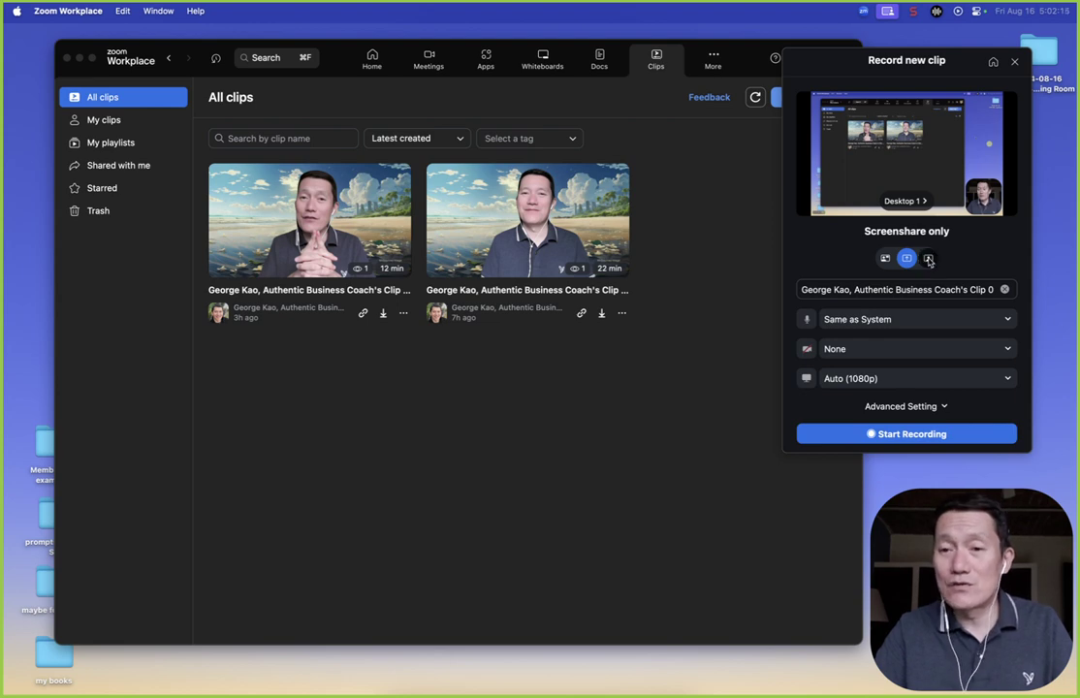
pyautogui.click(929, 259)
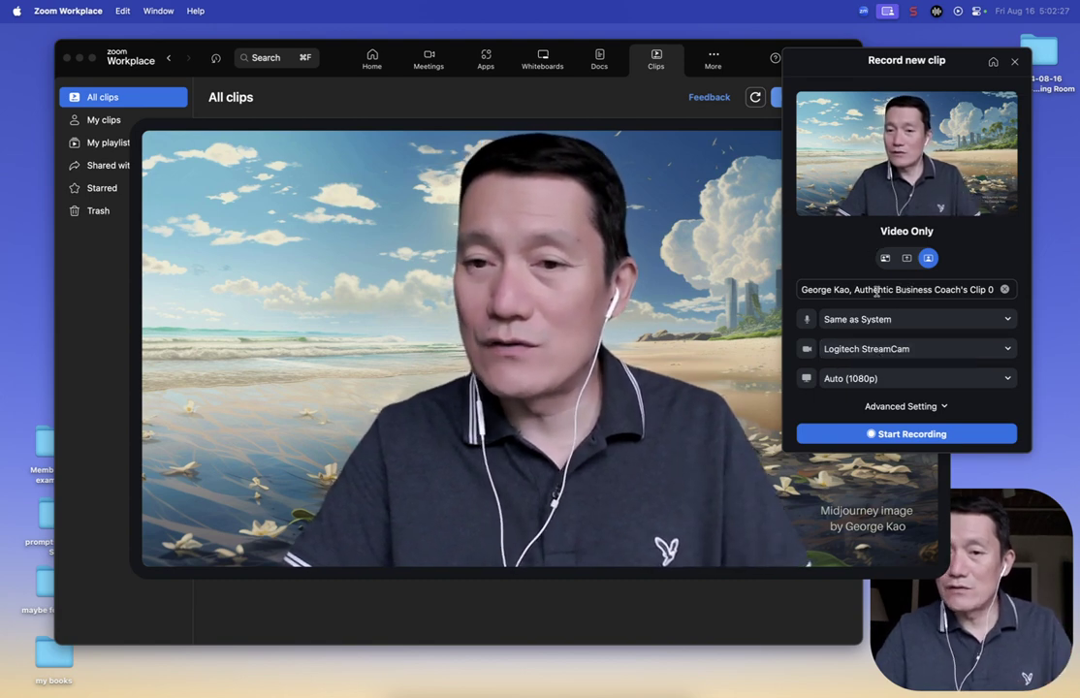
# - Replace the new clip's default title with "Testing Zoom Clips"
pyautogui.click(897, 290)
pyautogui.tripleClick(897, 290)
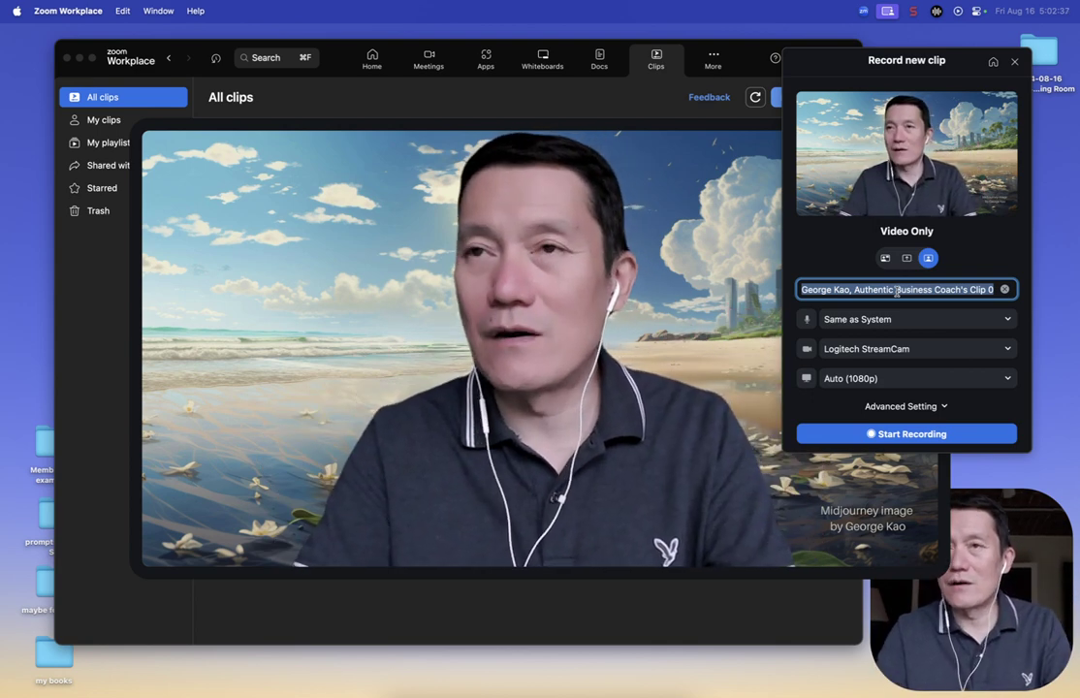
pyautogui.write('Testing Z')
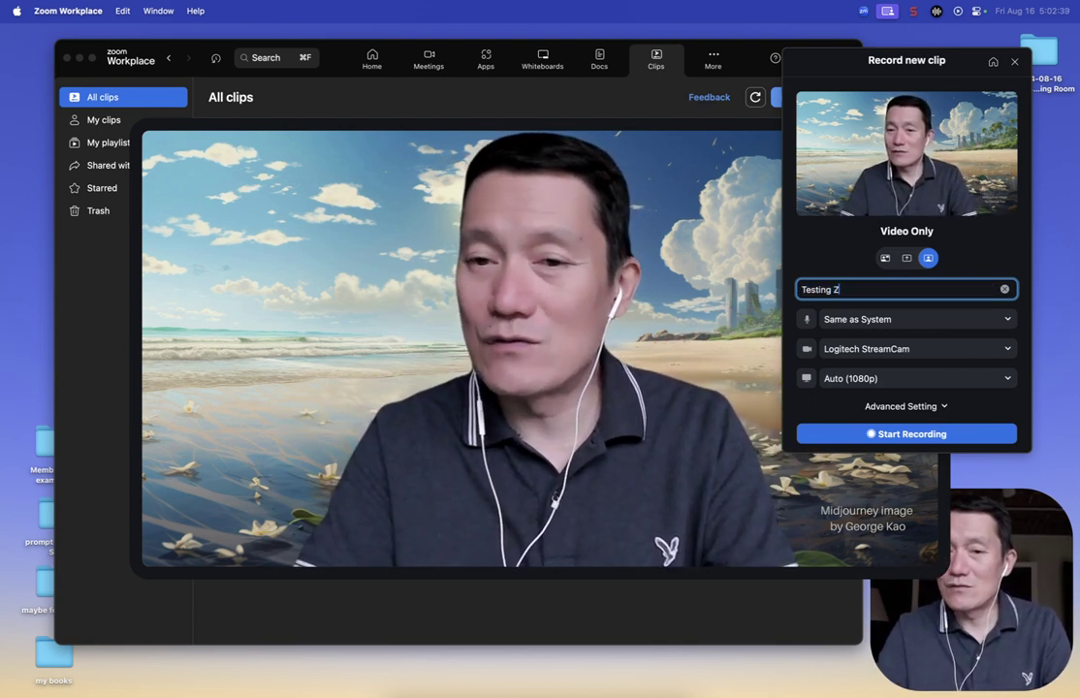
pyautogui.write('oom Clips')
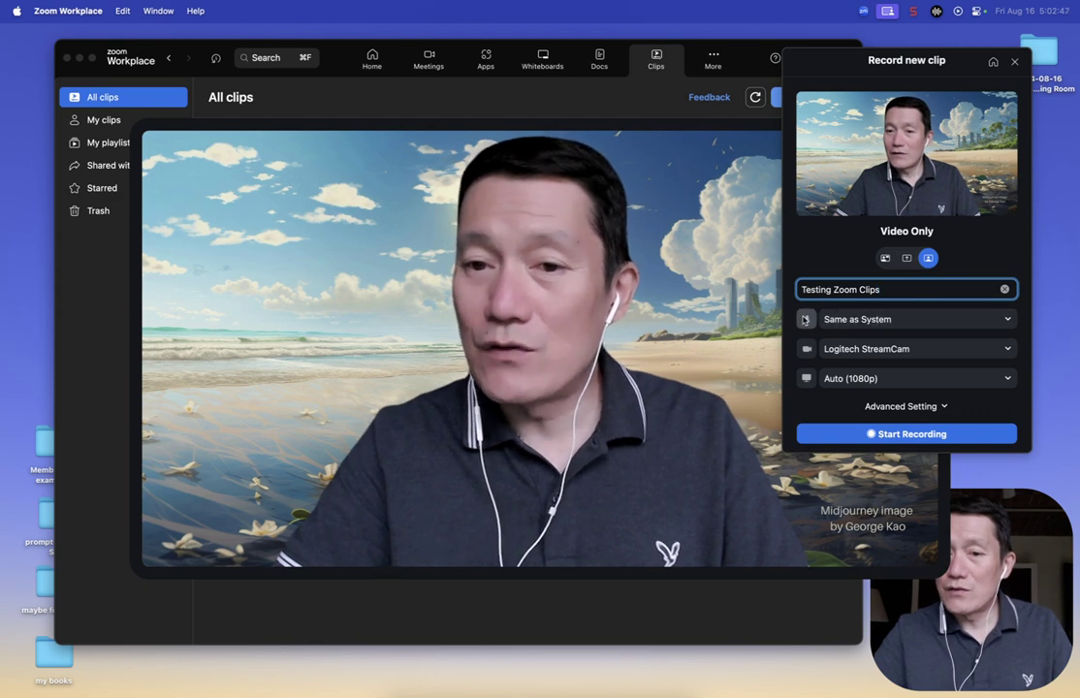
# - Check the microphone, camera and video resolution options for the new clip without changing them
pyautogui.click(897, 323)
pyautogui.click(900, 324)
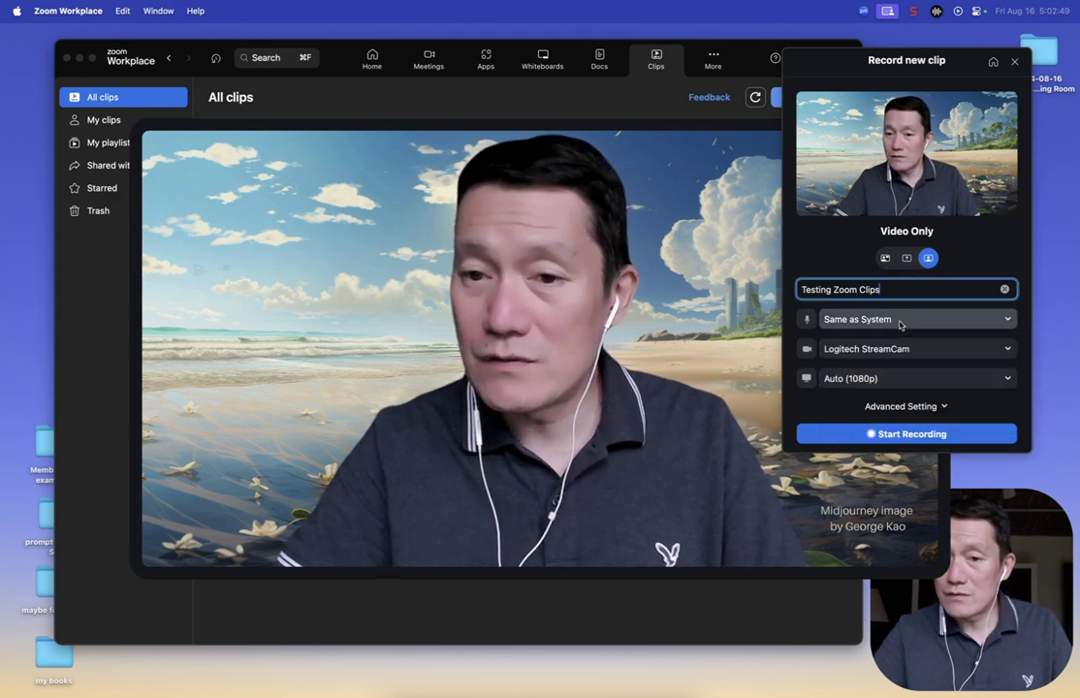
pyautogui.click(854, 351)
pyautogui.click(854, 351)
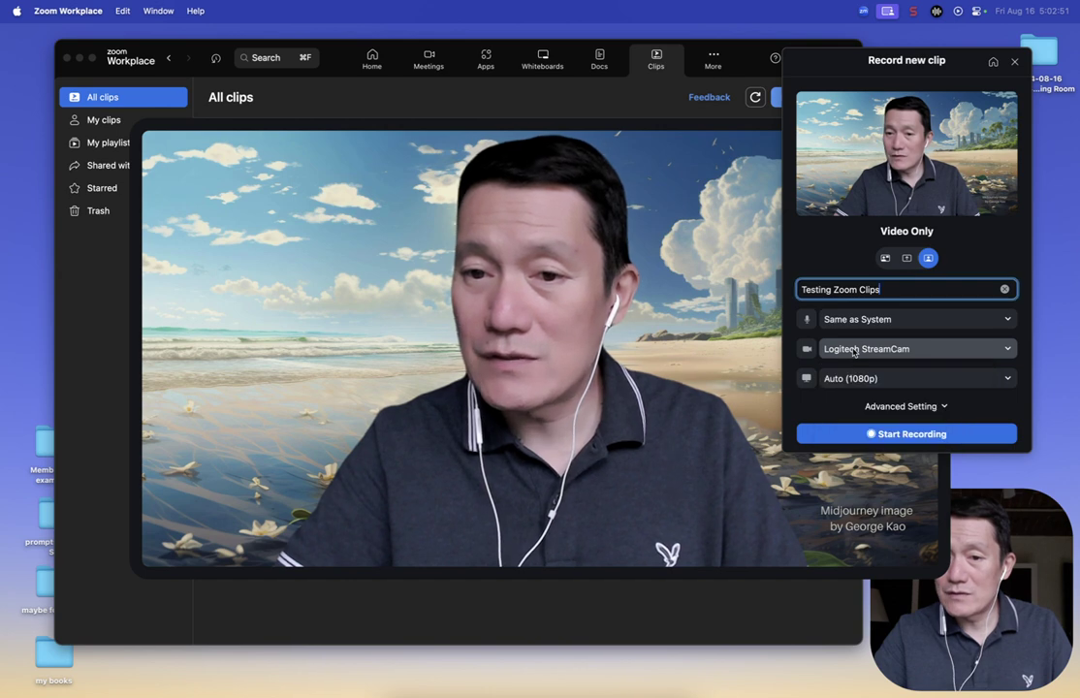
pyautogui.click(858, 380)
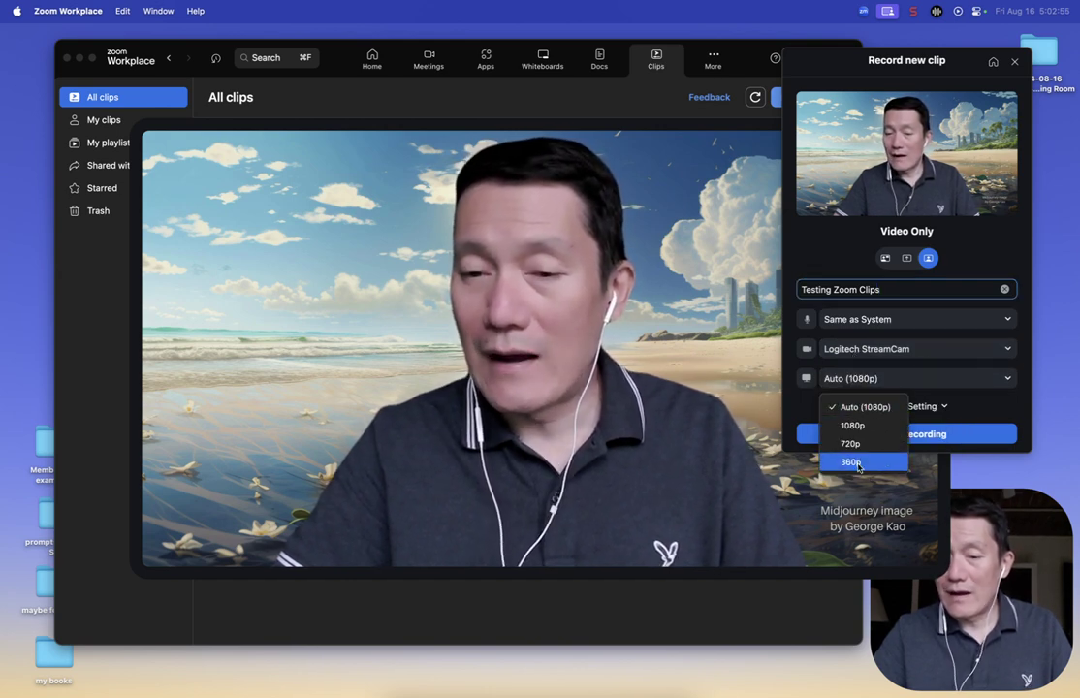
pyautogui.click(889, 379)
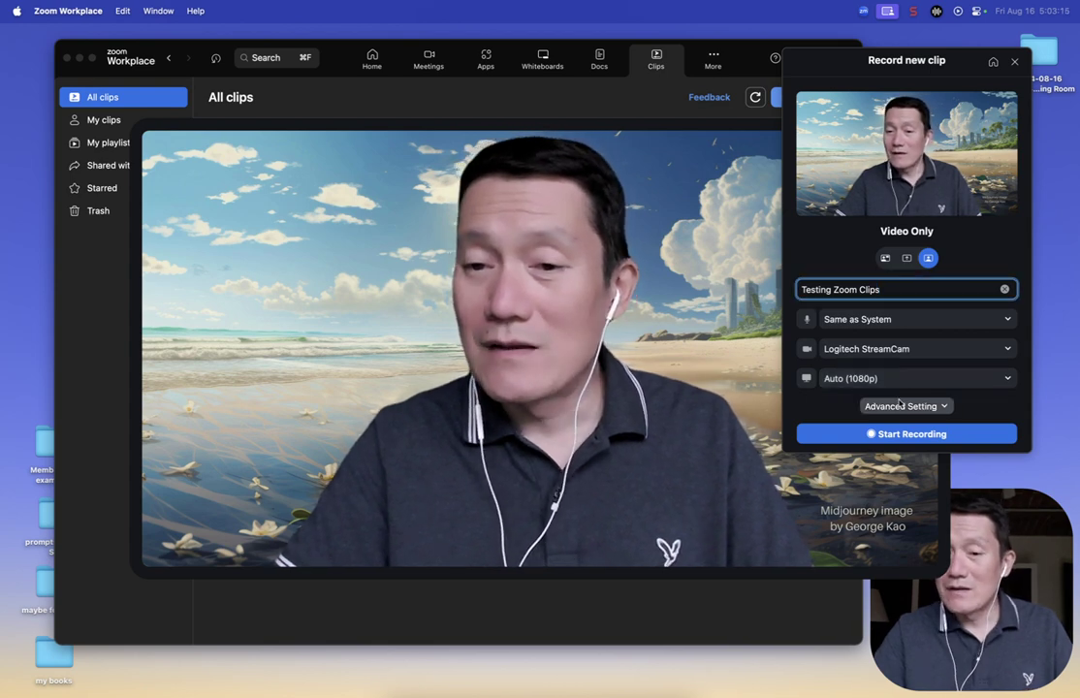
# - Compare the bridge image, None and Blur virtual backgrounds for the clip, keep Blur, and browse the other background images
pyautogui.click(933, 408)
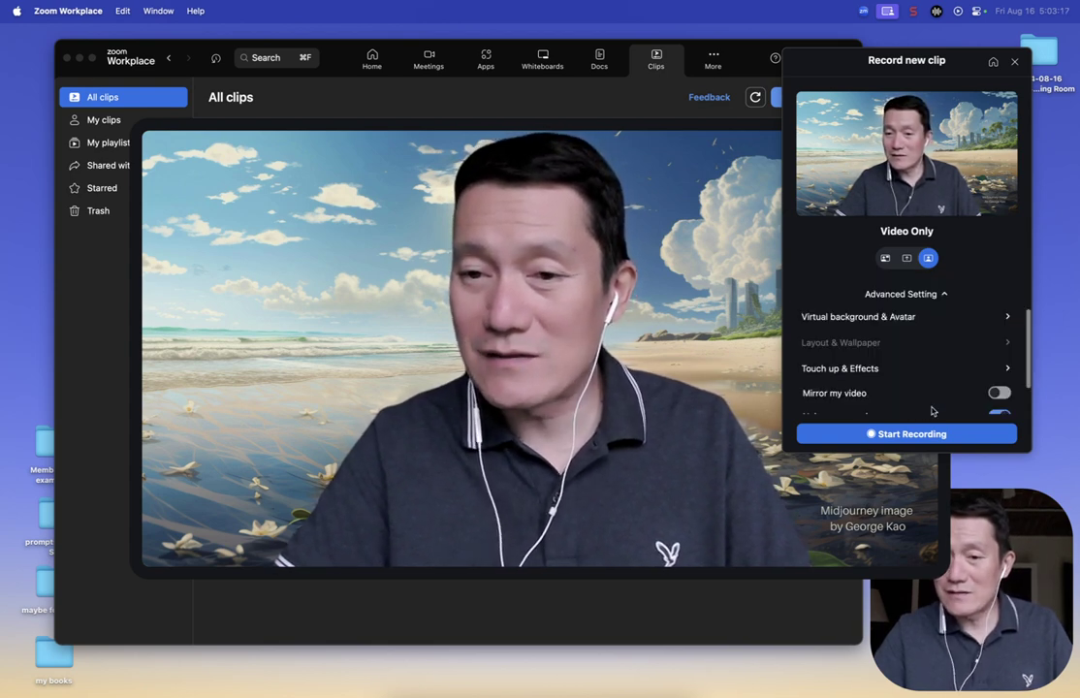
pyautogui.click(940, 321)
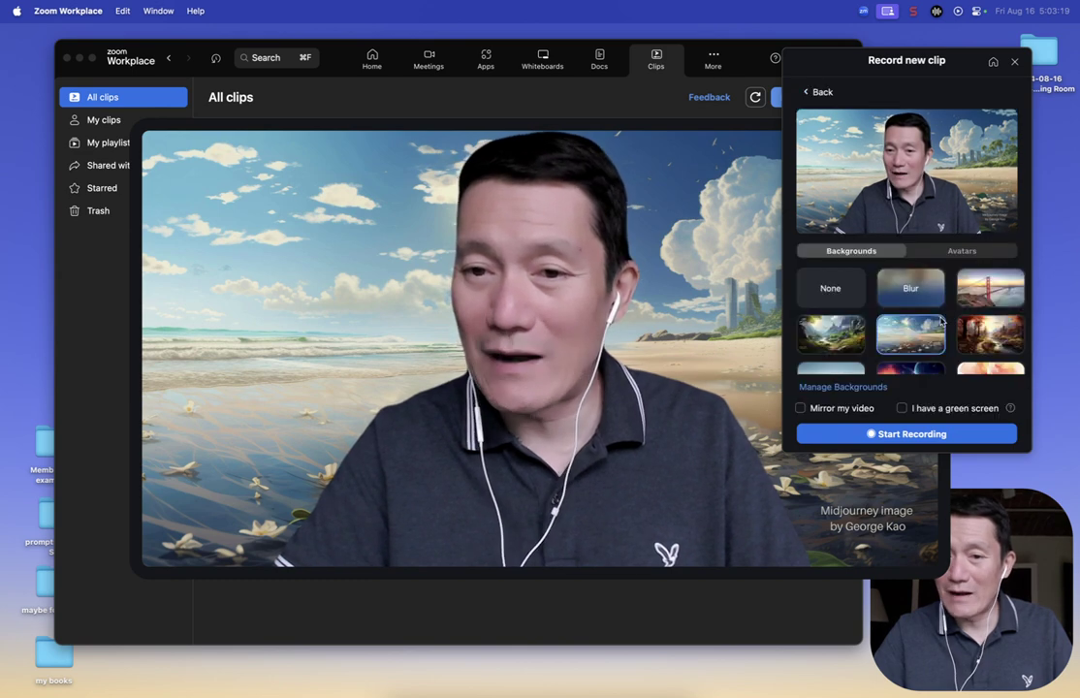
pyautogui.press('Left')
pyautogui.press('Left')
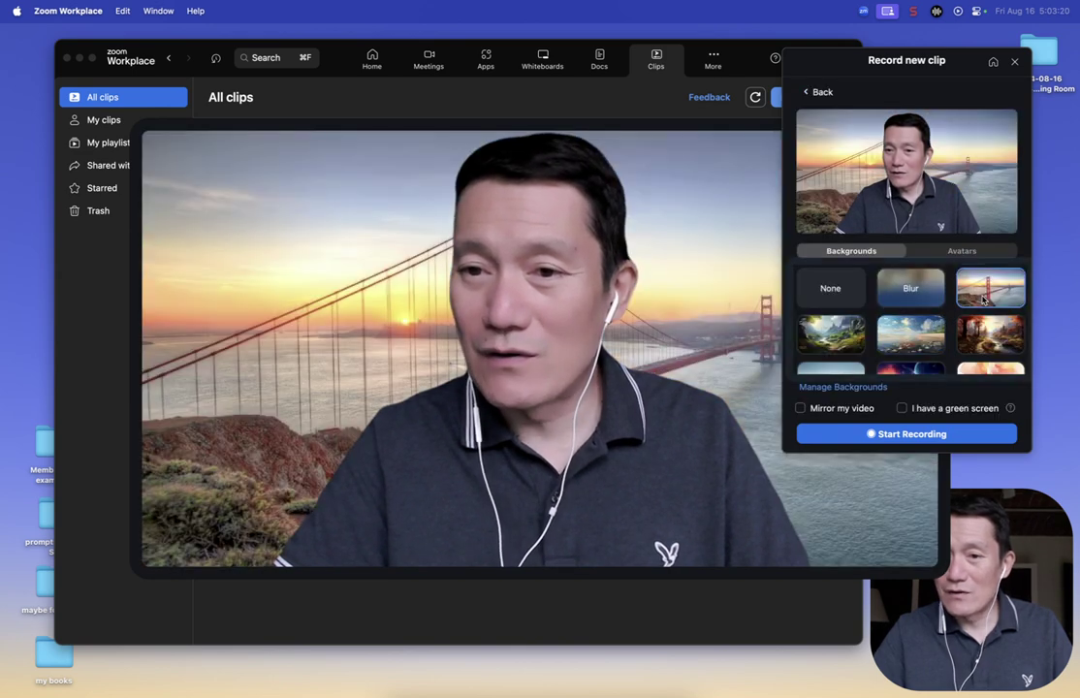
pyautogui.click(832, 296)
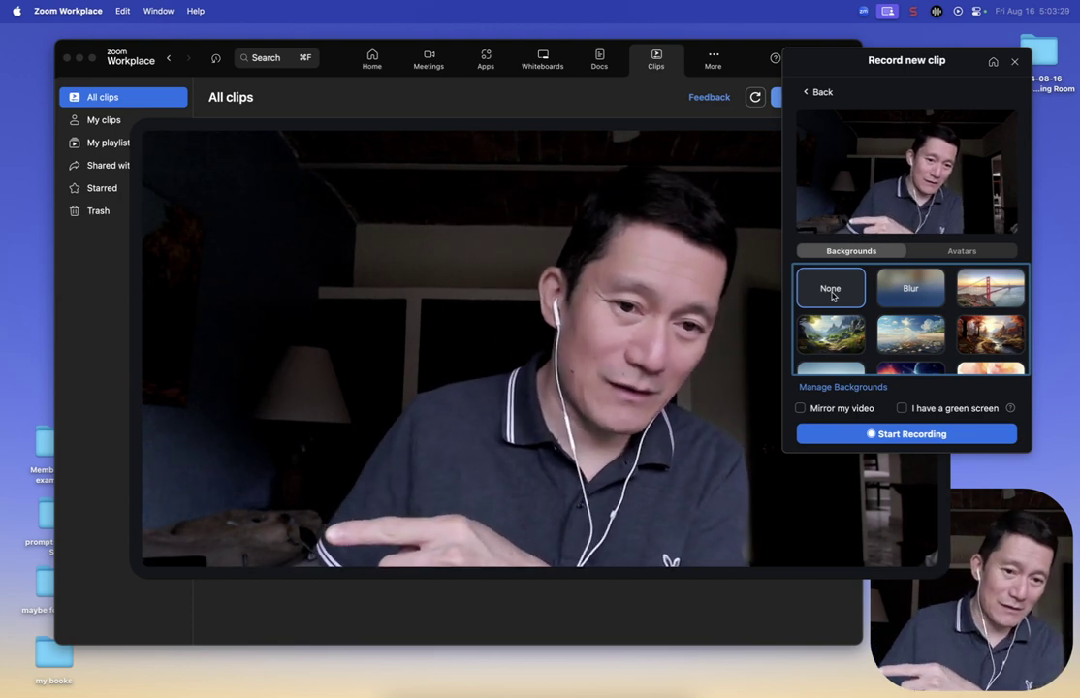
pyautogui.click(898, 299)
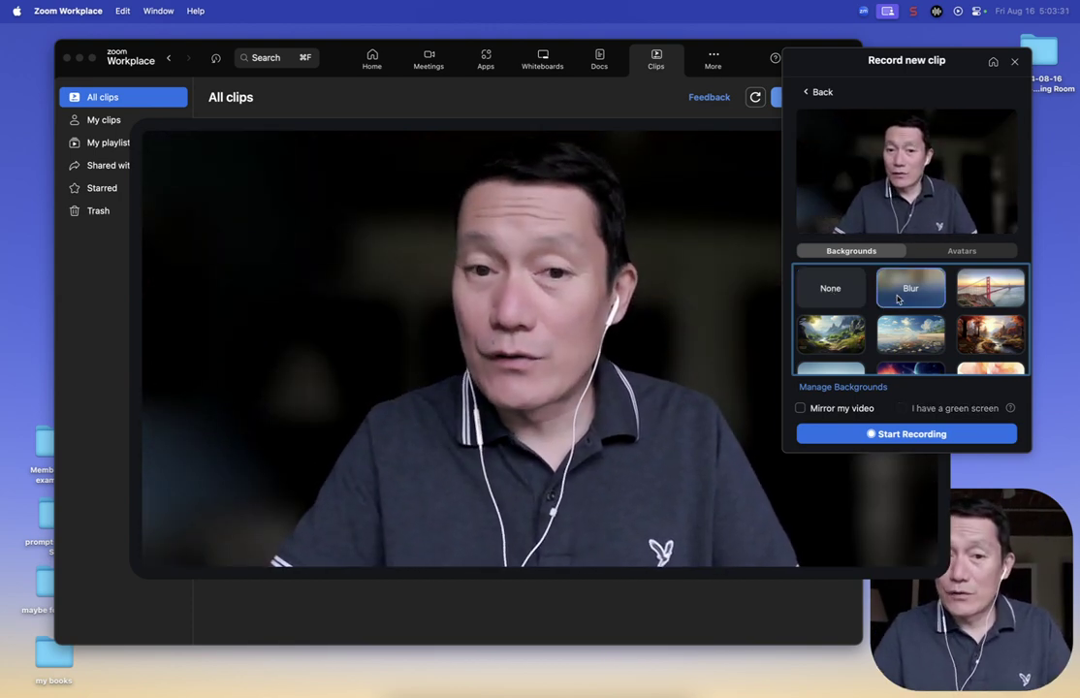
pyautogui.scroll(-5, 946, 312)
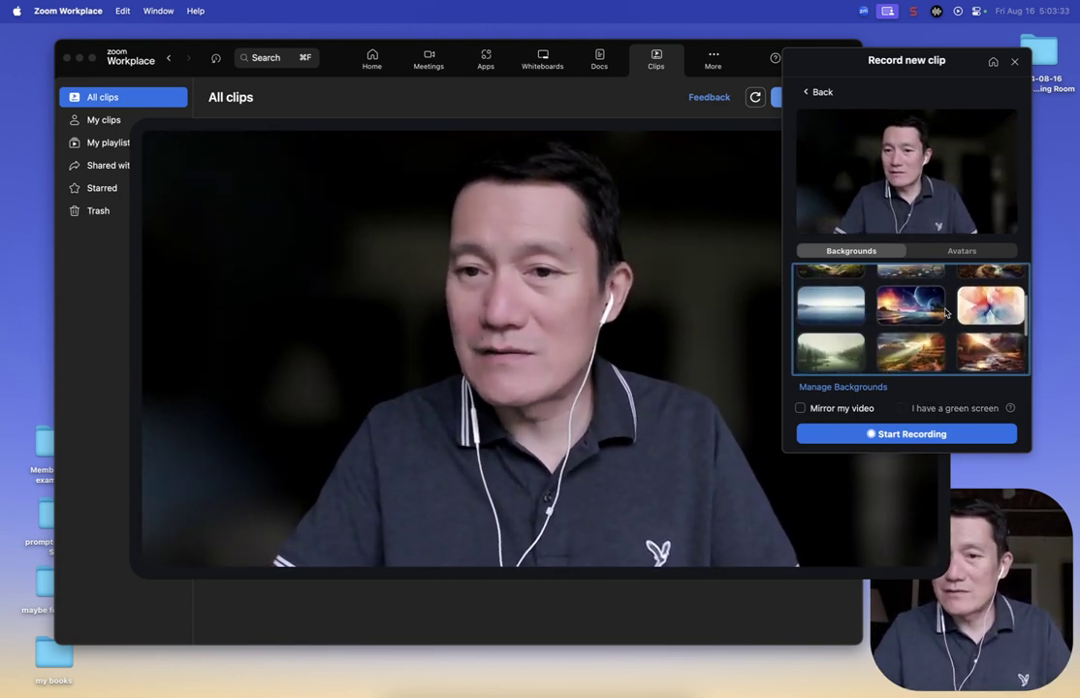
pyautogui.scroll(5, 945, 312)
pyautogui.scroll(-4, 945, 312)
pyautogui.scroll(1, 912, 305)
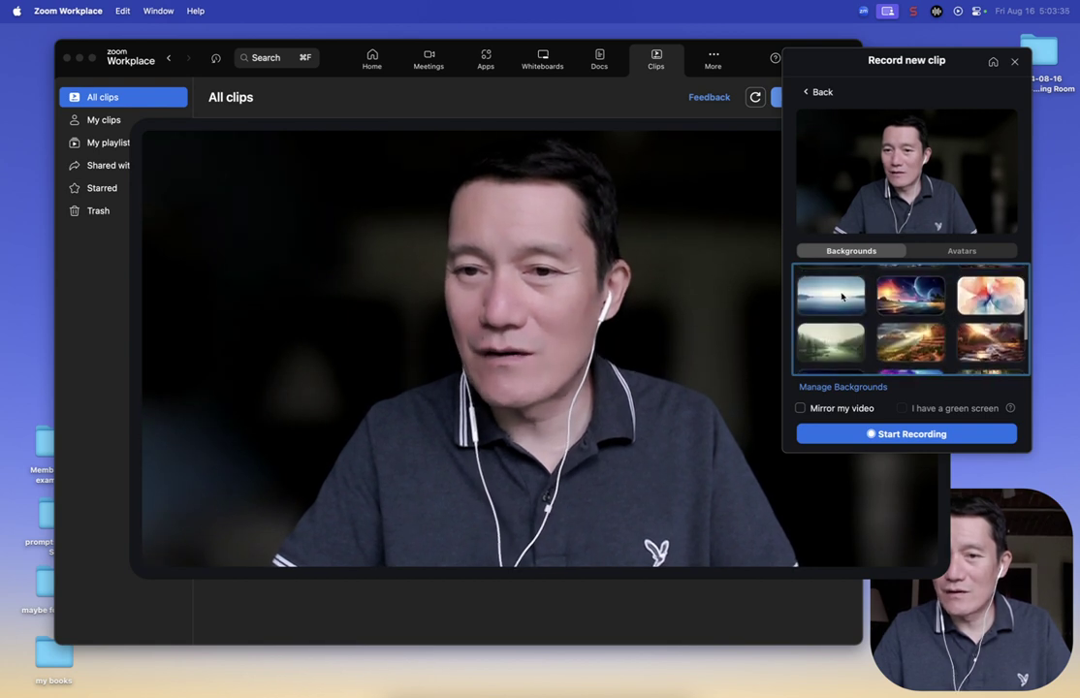
pyautogui.scroll(3, 878, 307)
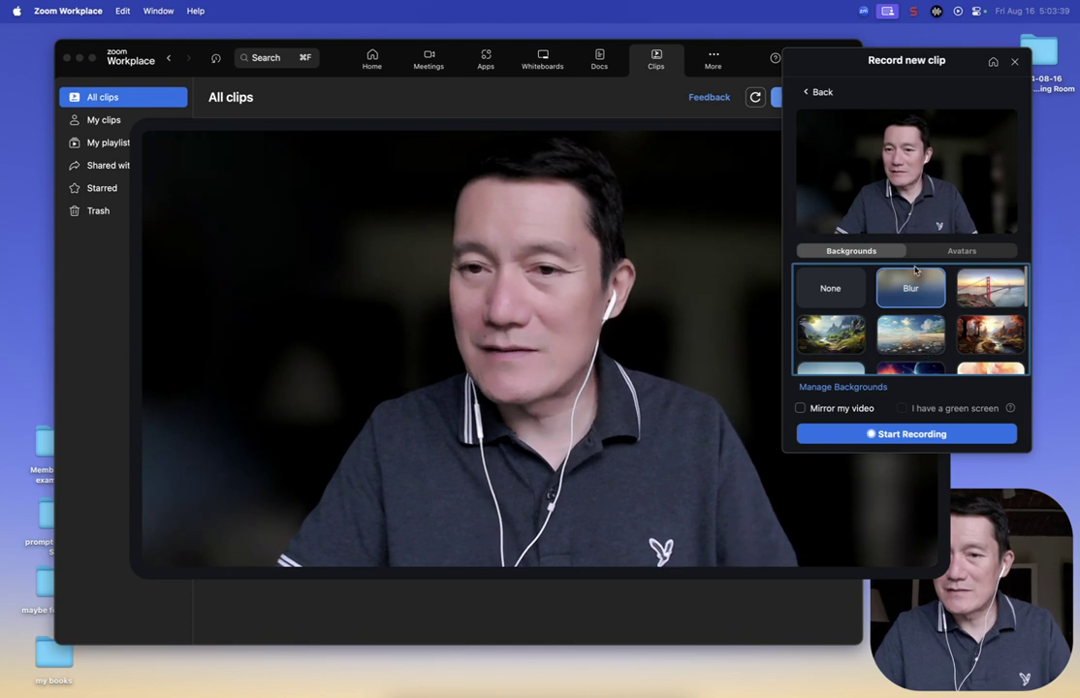
# - Try the dog avatar in the green hoodie on the video, set the avatar back to None, and leave the background settings
pyautogui.click(958, 252)
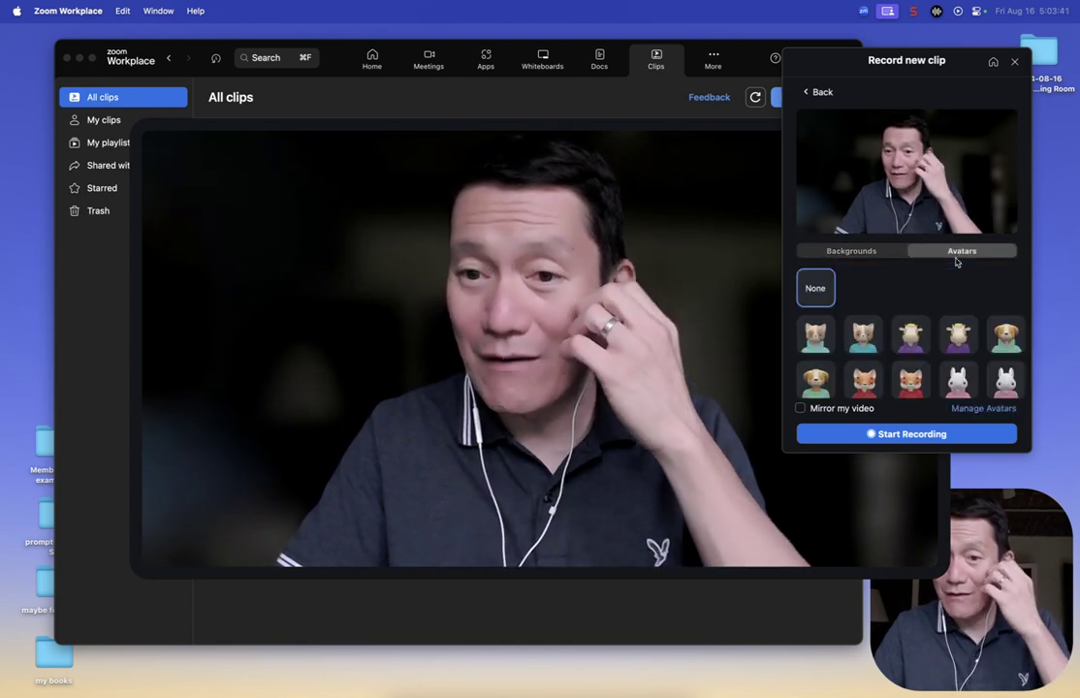
pyautogui.click(1003, 336)
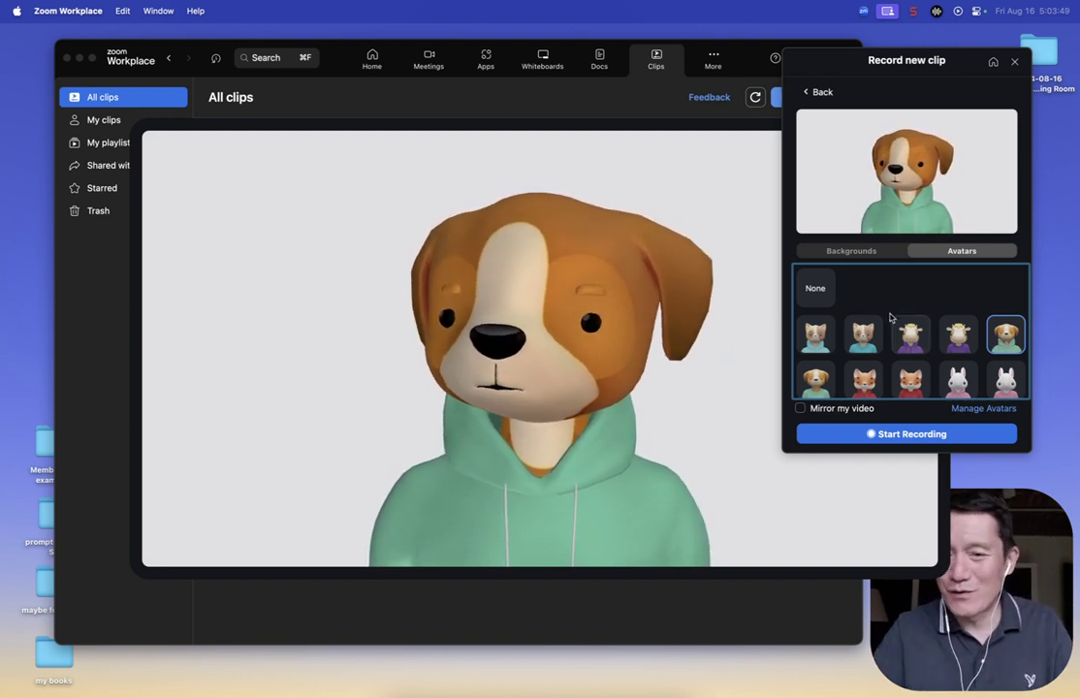
pyautogui.click(819, 289)
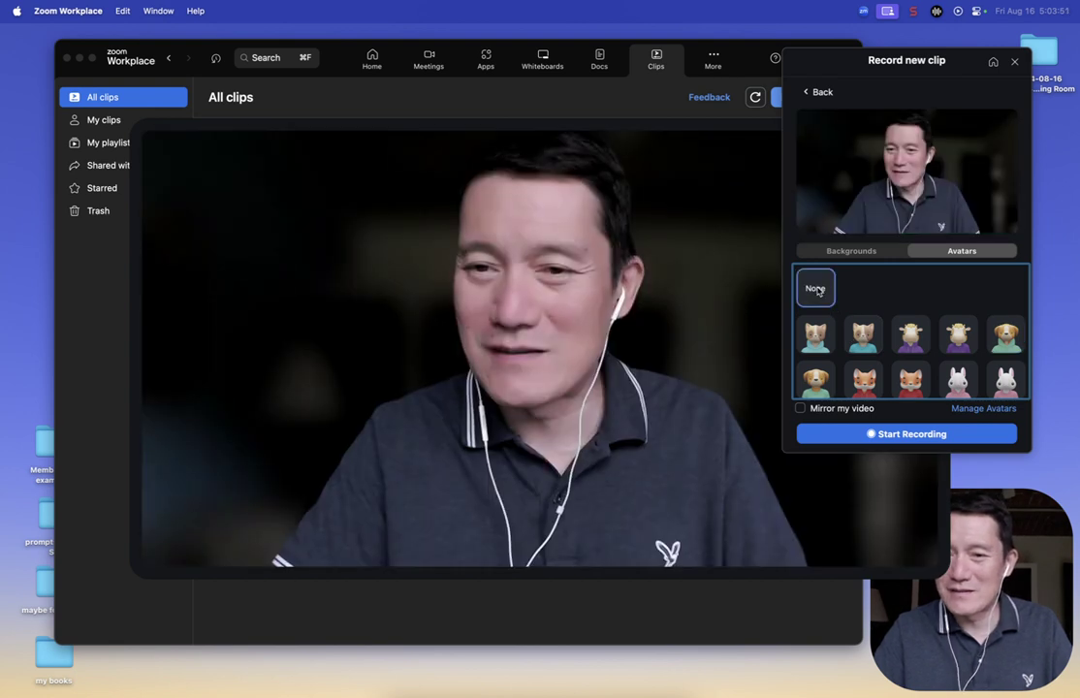
pyautogui.scroll(-3, 897, 310)
pyautogui.scroll(3, 899, 315)
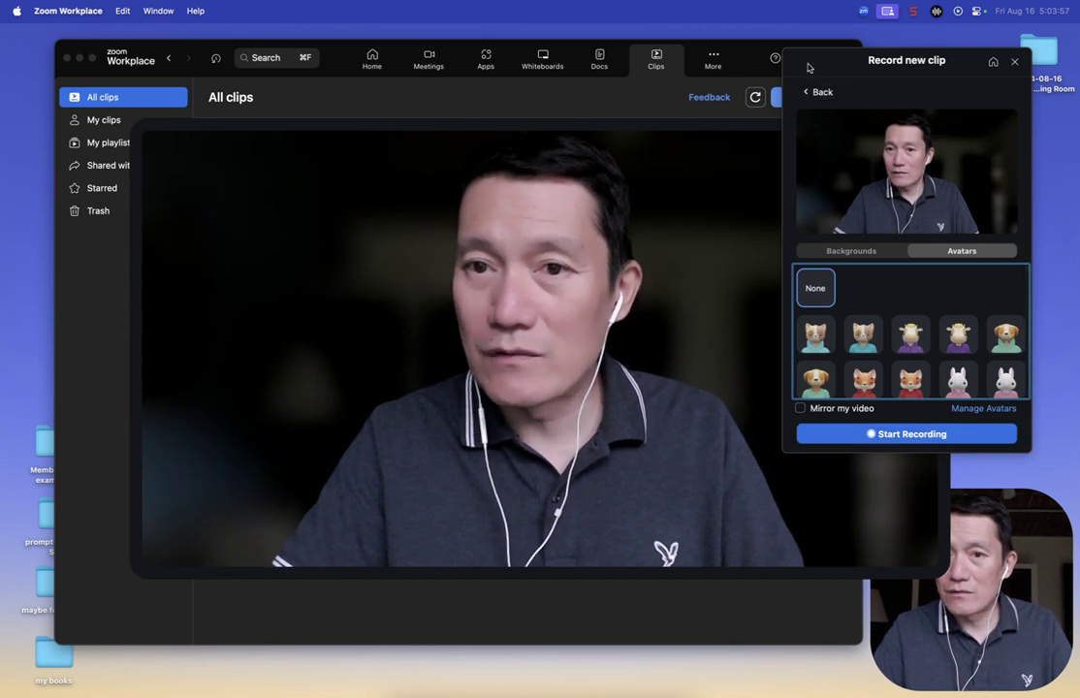
pyautogui.click(817, 94)
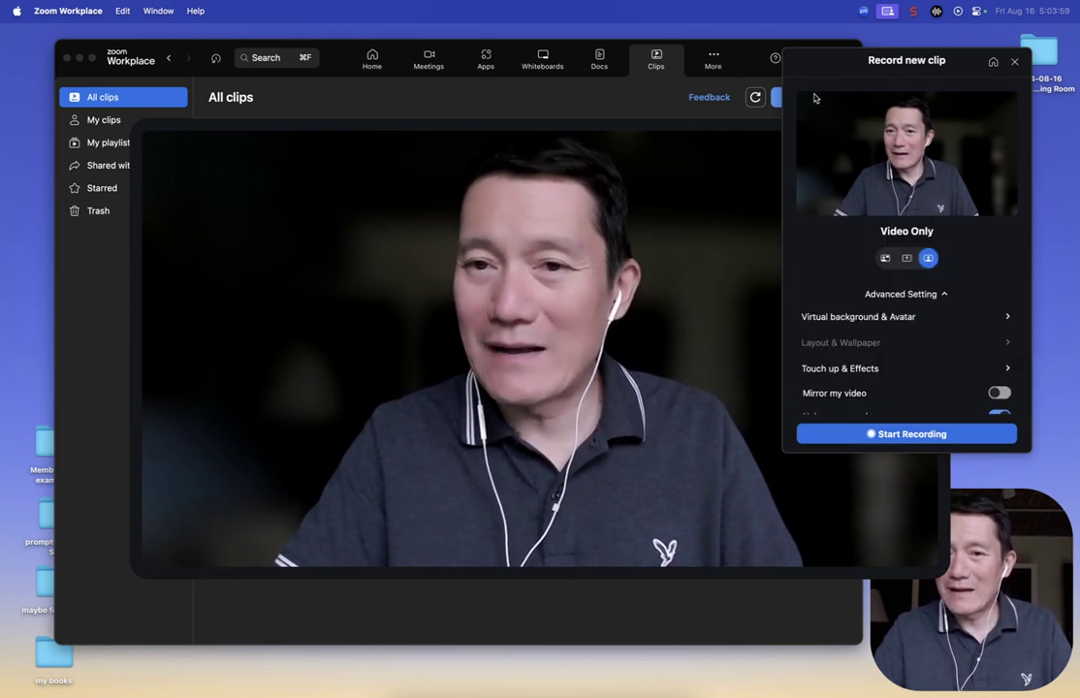
# - Review the Touch up & Effects options for the clip and collapse the advanced settings
pyautogui.scroll(-2, 885, 351)
pyautogui.click(877, 334)
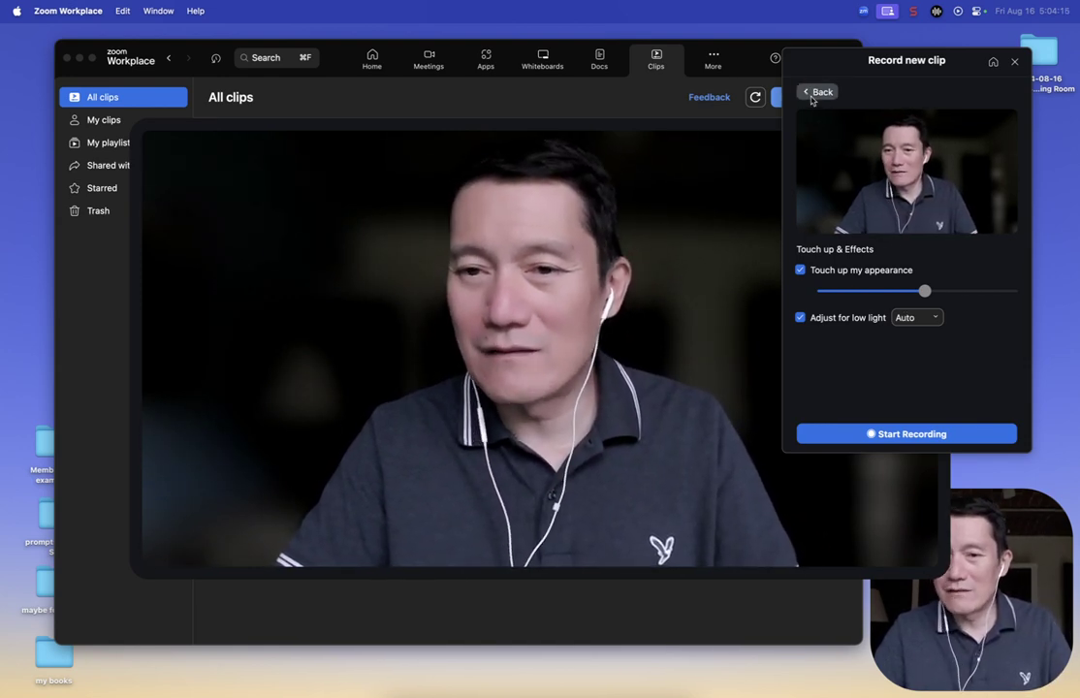
pyautogui.click(815, 92)
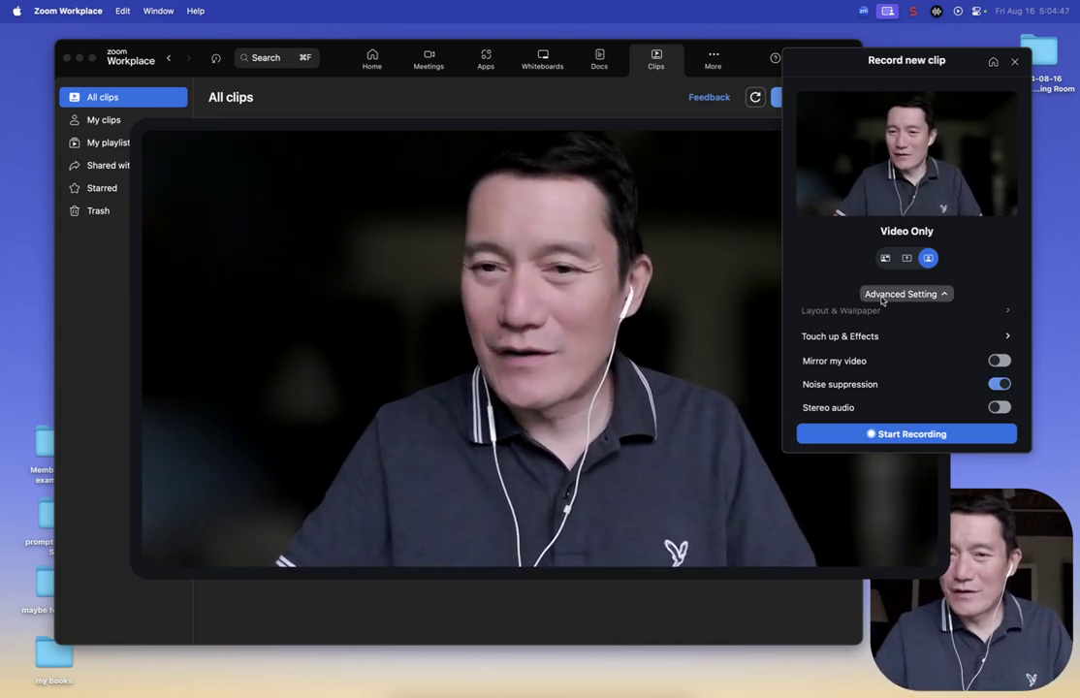
pyautogui.click(939, 295)
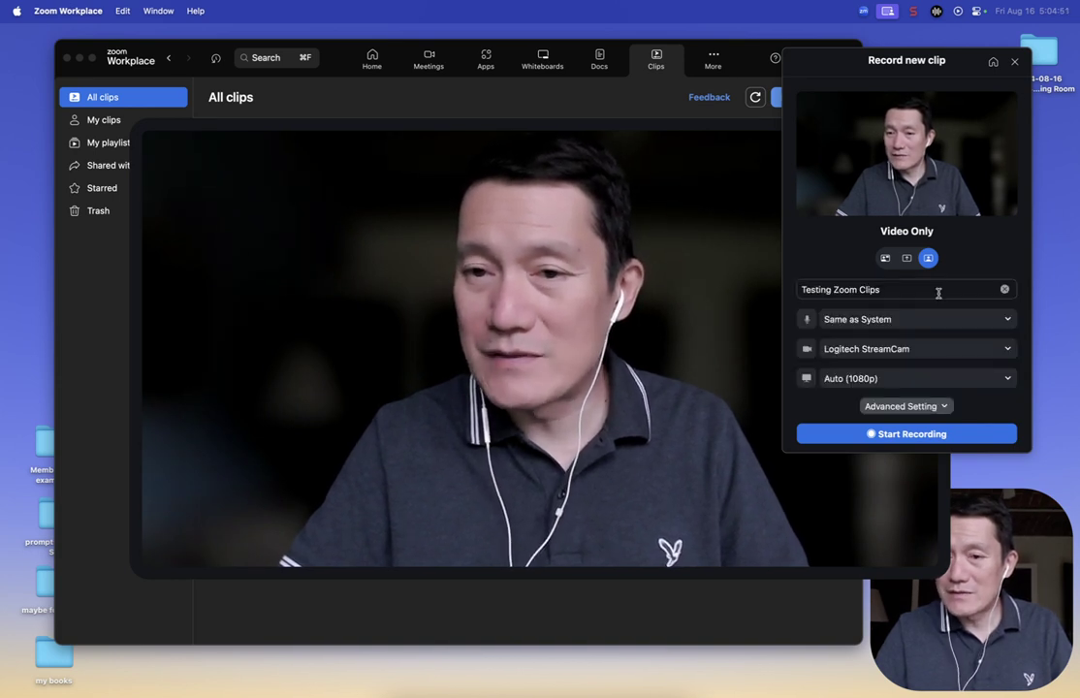
# - Start recording the Testing Zoom Clips video-only clip and compare the basic and advanced screen sharing sources
pyautogui.click(907, 435)
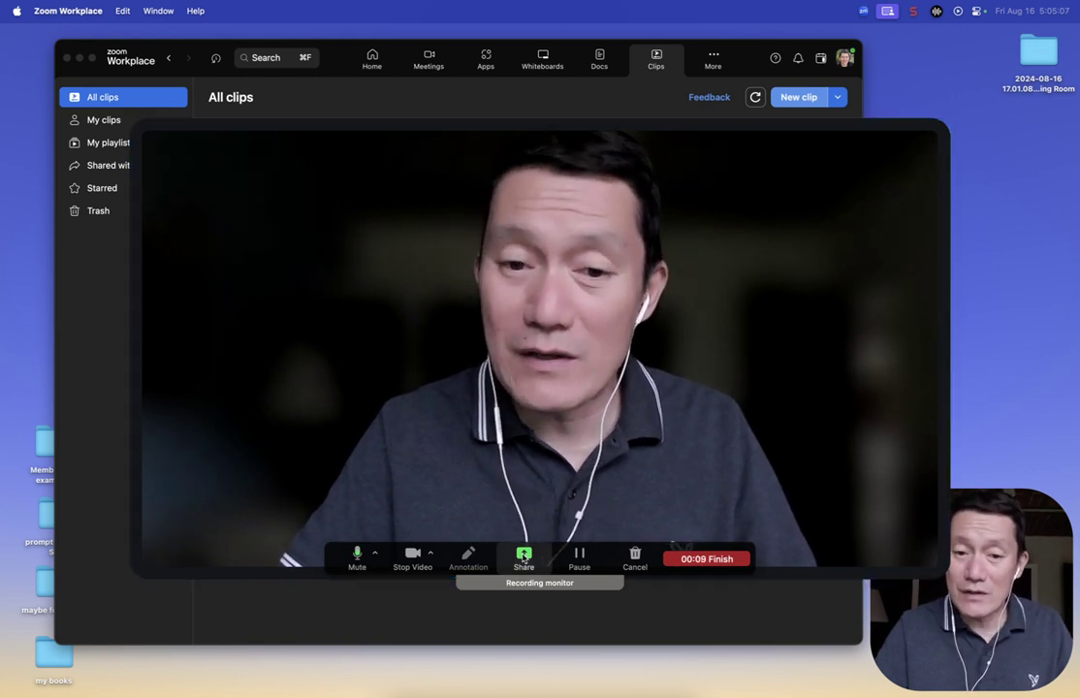
pyautogui.click(525, 559)
pyautogui.click(563, 169)
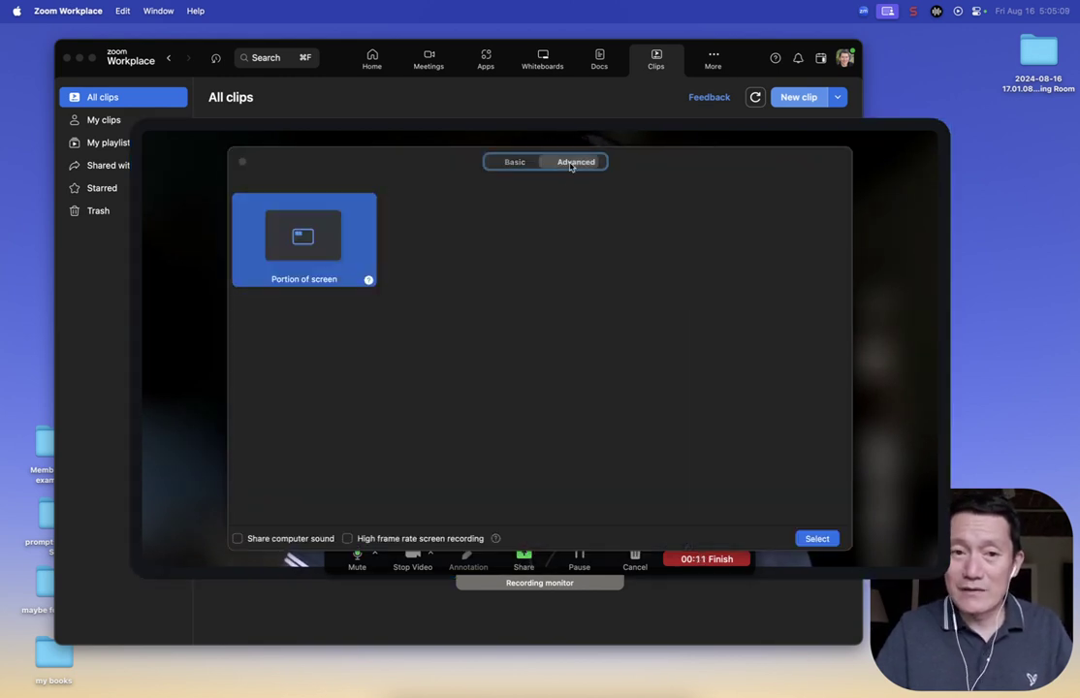
pyautogui.click(514, 163)
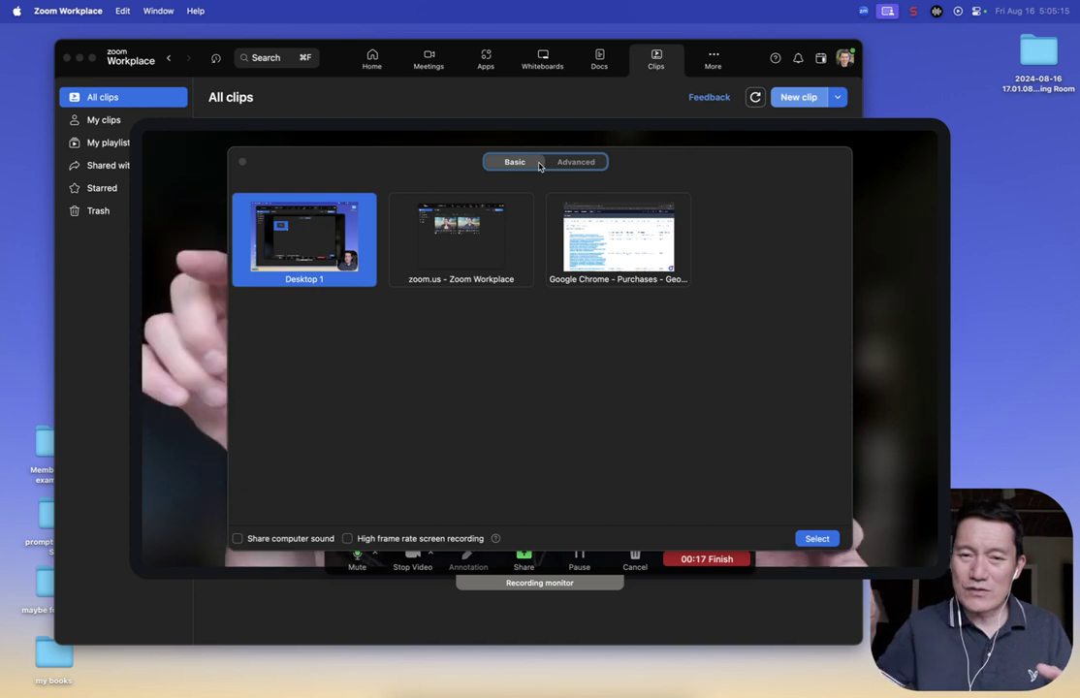
pyautogui.click(575, 162)
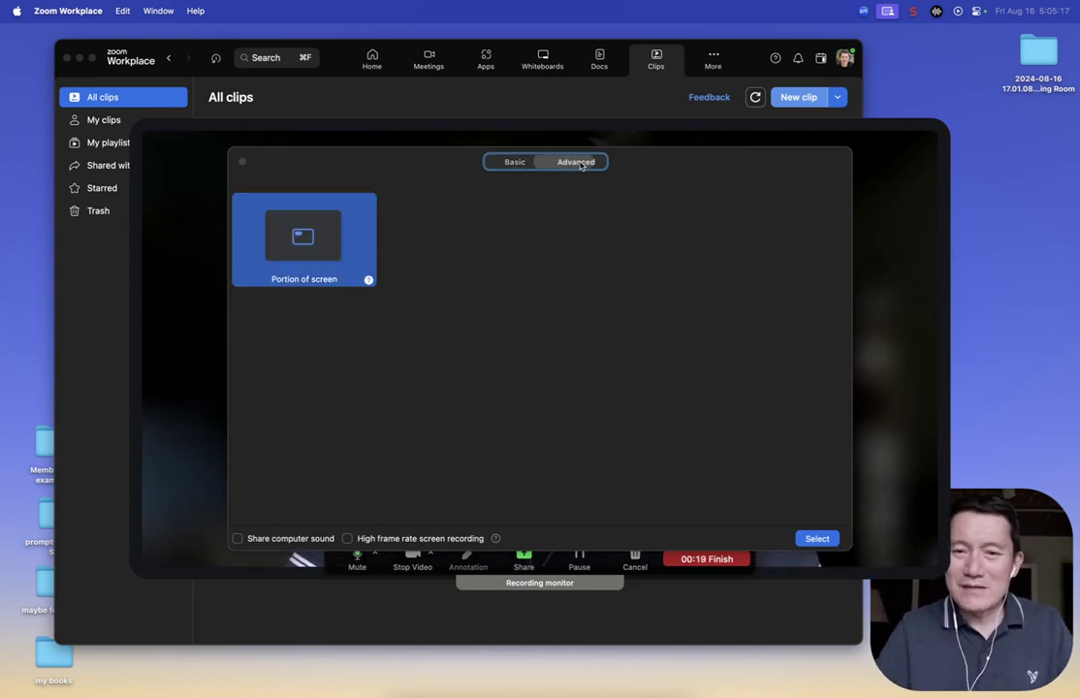
pyautogui.click(514, 162)
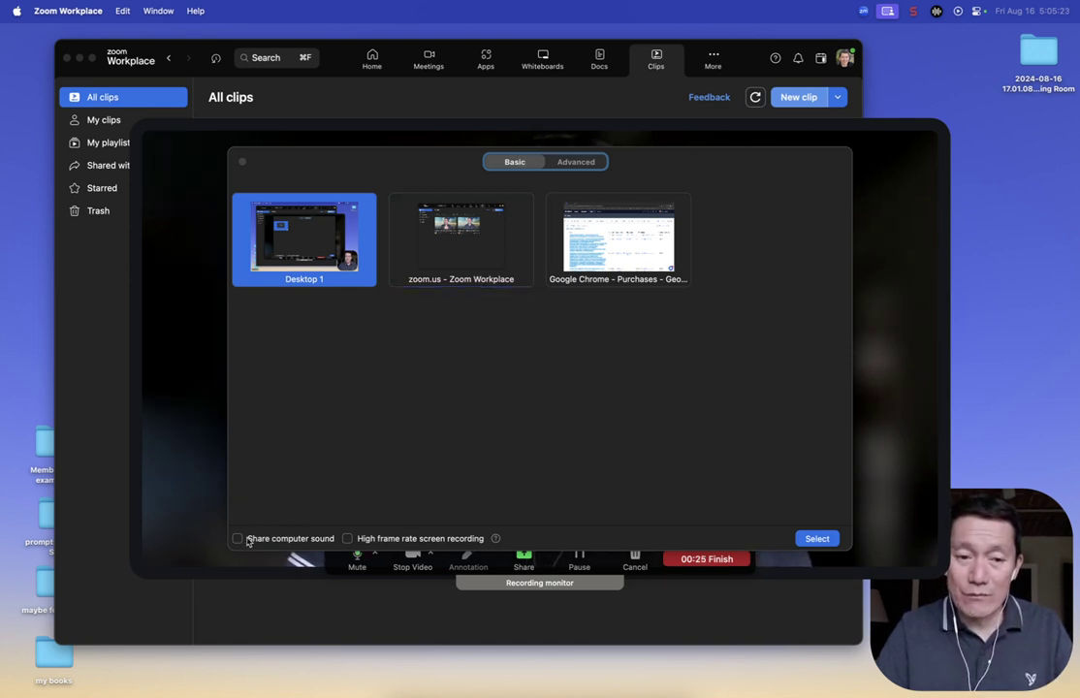
# - Share a portion of the screen in the recording, with computer sound and high frame rate screen recording enabled
pyautogui.moveTo(240, 543)
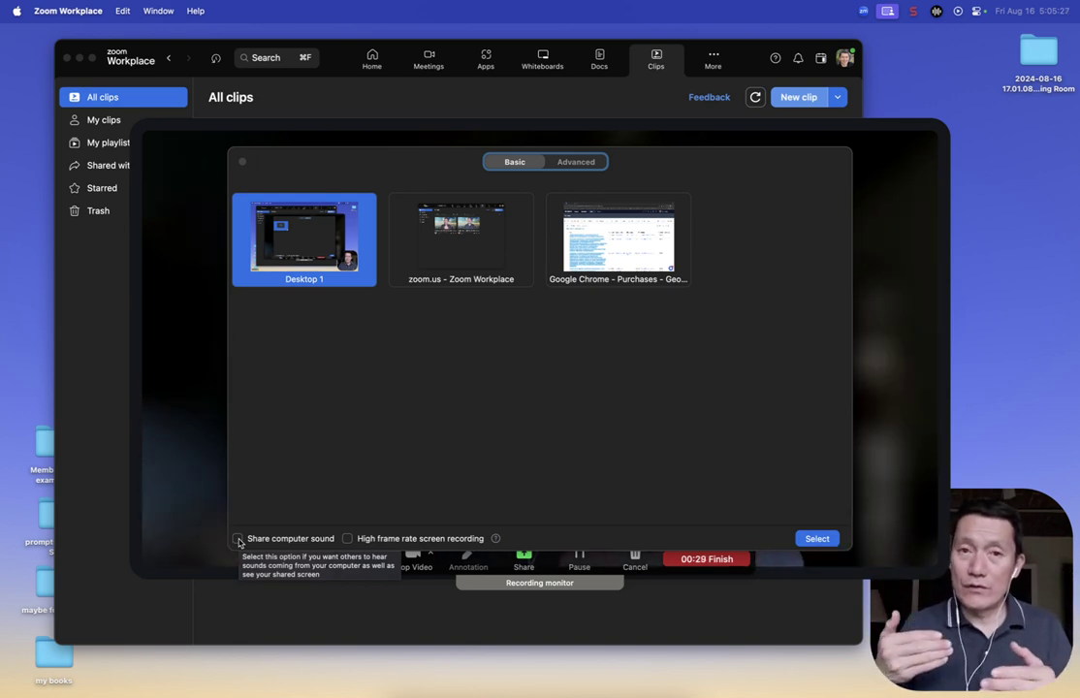
pyautogui.click(238, 540)
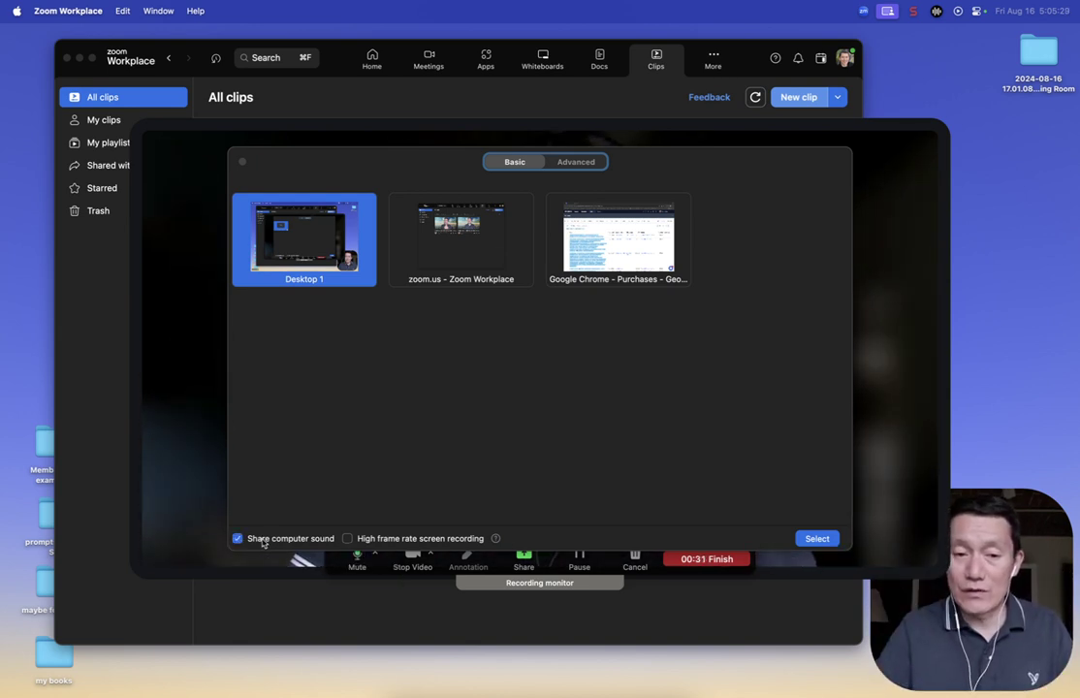
pyautogui.click(348, 539)
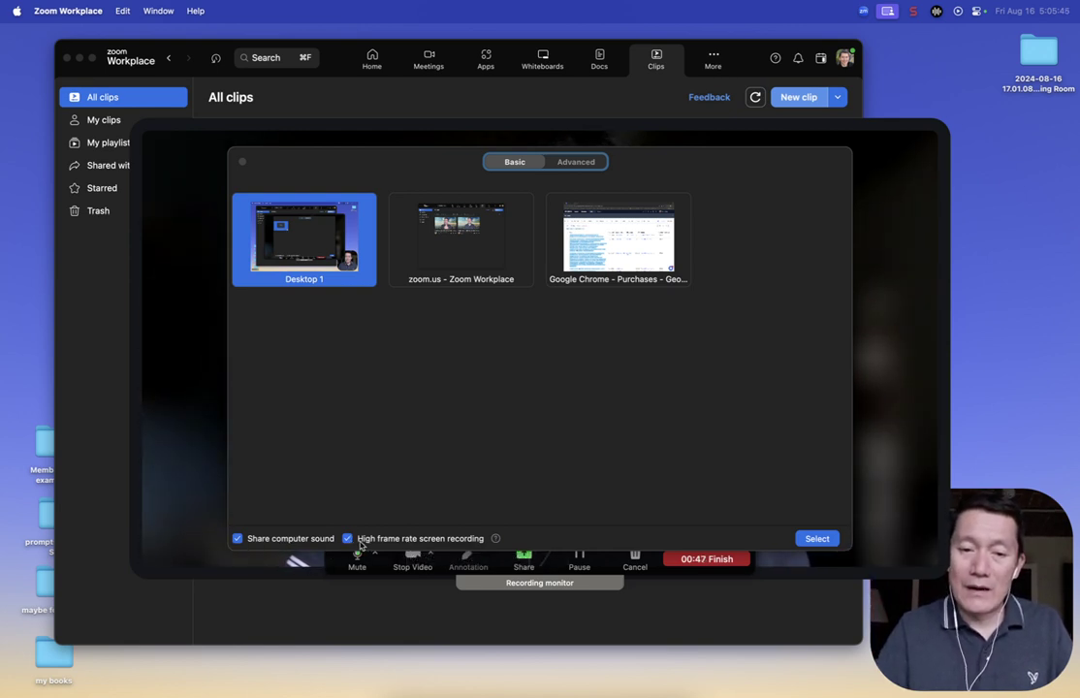
pyautogui.click(576, 165)
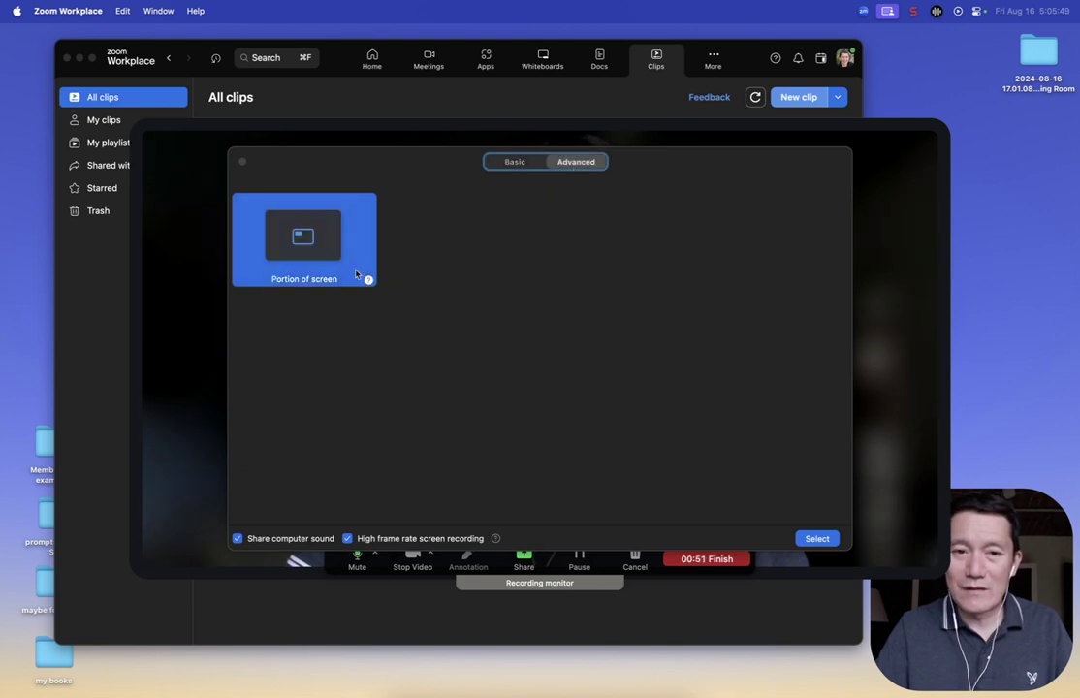
pyautogui.click(817, 539)
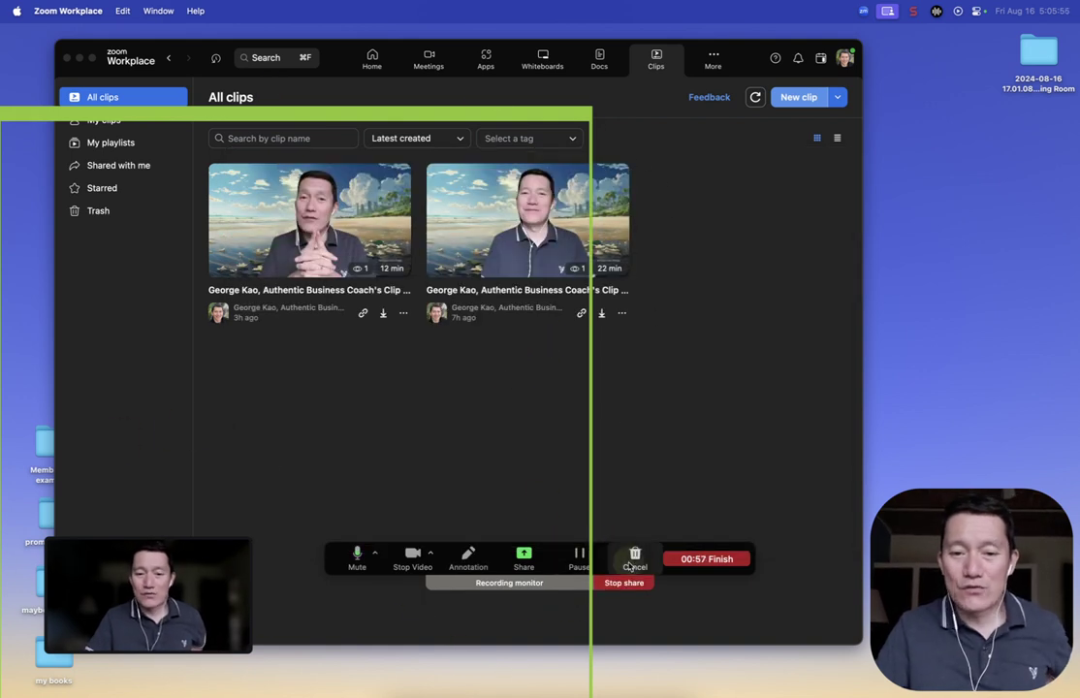
# - Stop the screen share and finish recording the clip
pyautogui.click(630, 582)
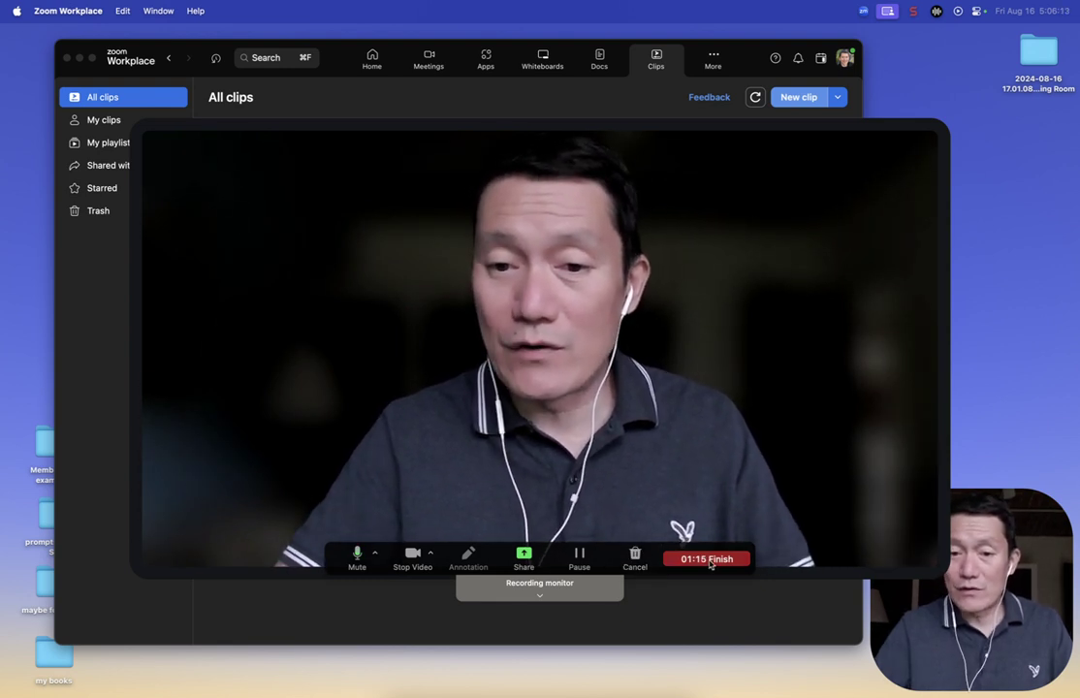
pyautogui.click(709, 561)
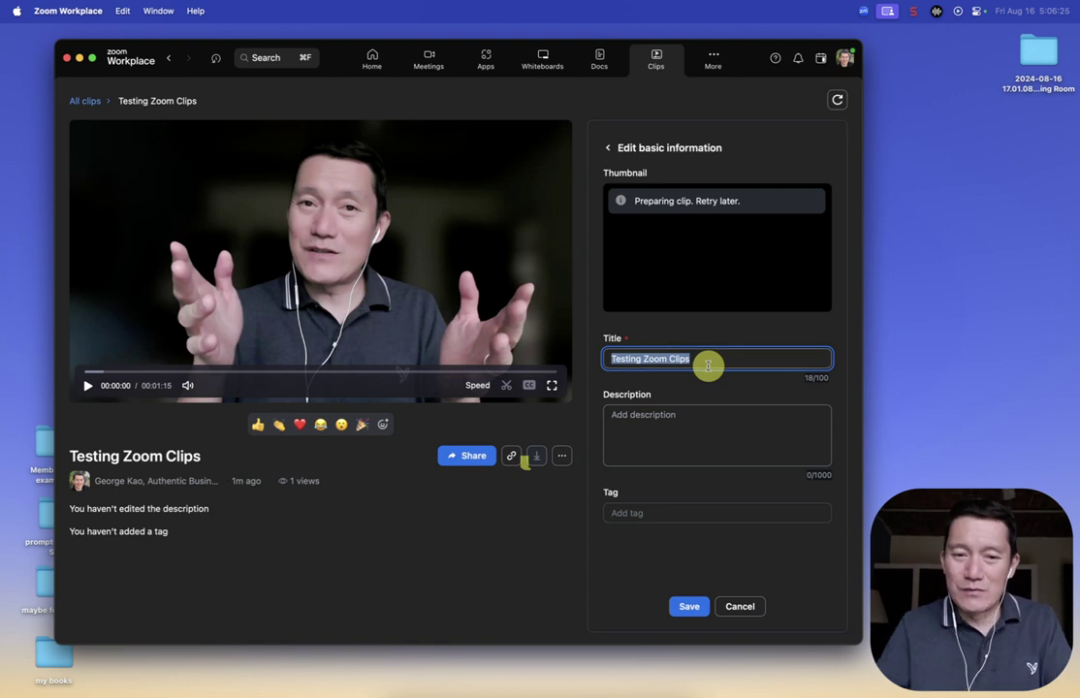
# - Review the finished clip's link access choices, embed options and passcode protection setting, and leave the sharing settings without changes
pyautogui.click(466, 456)
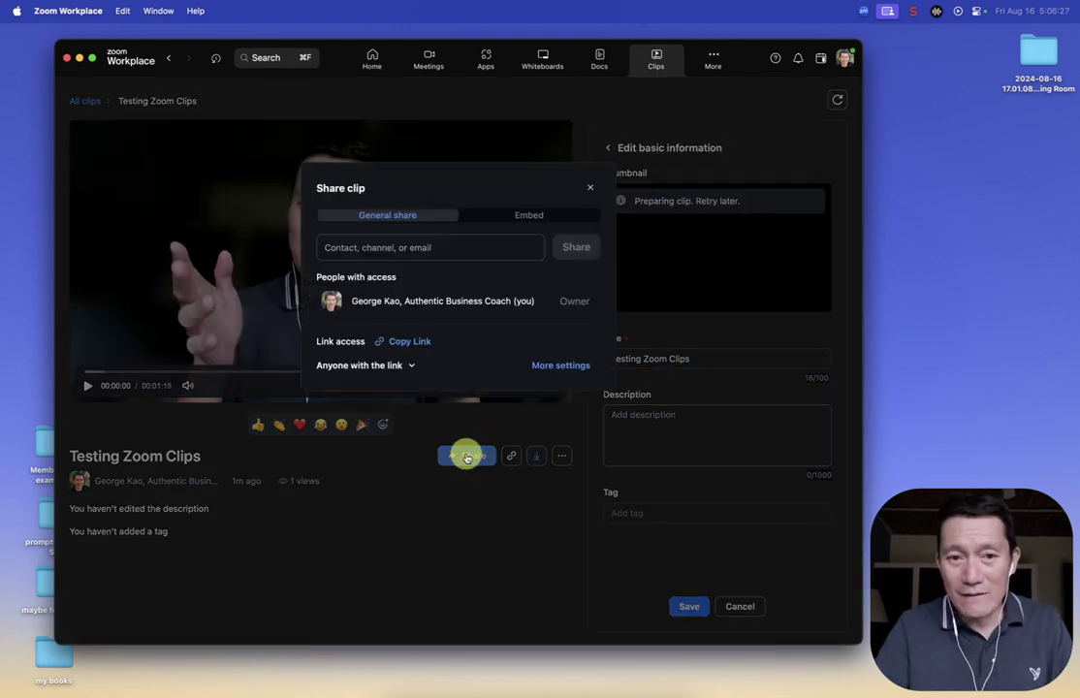
pyautogui.click(386, 366)
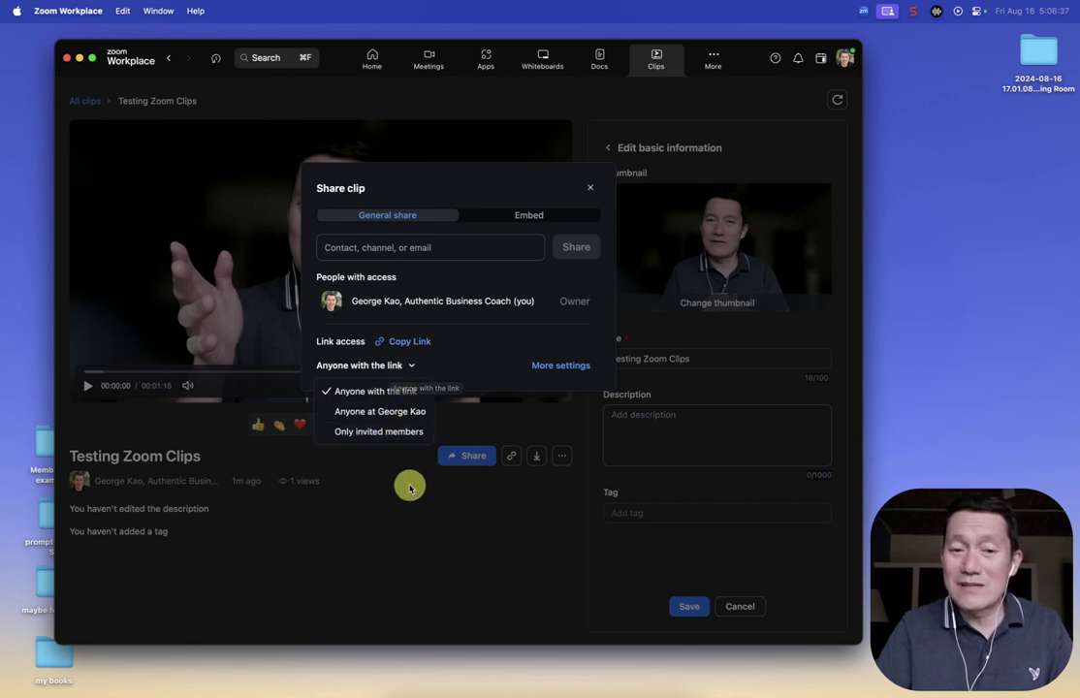
pyautogui.click(483, 341)
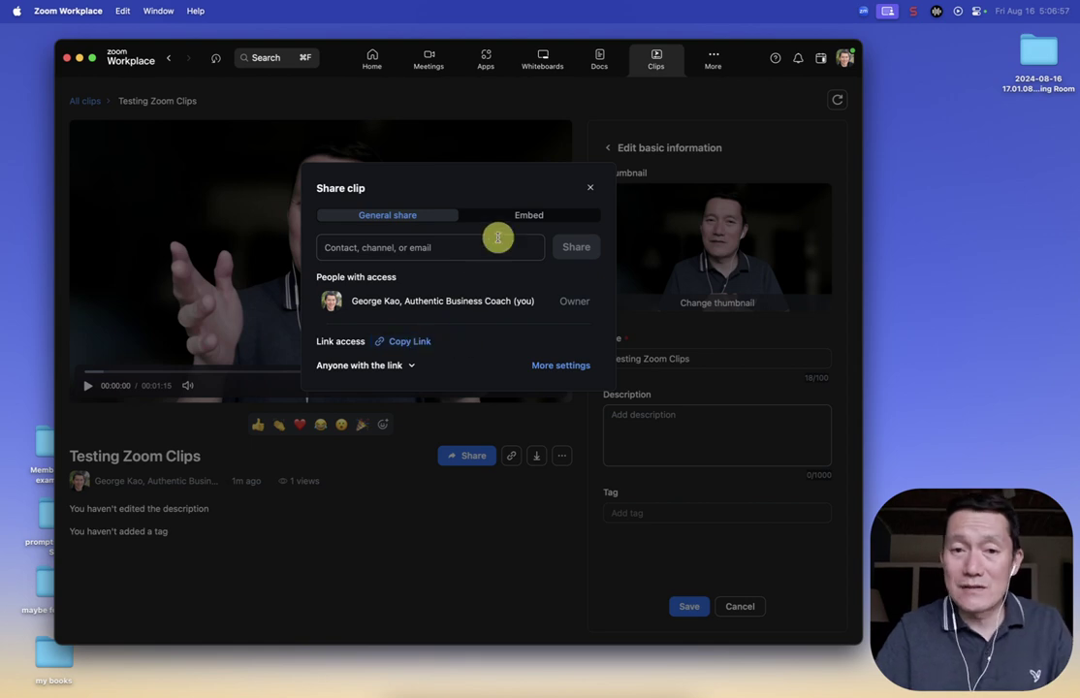
pyautogui.click(523, 215)
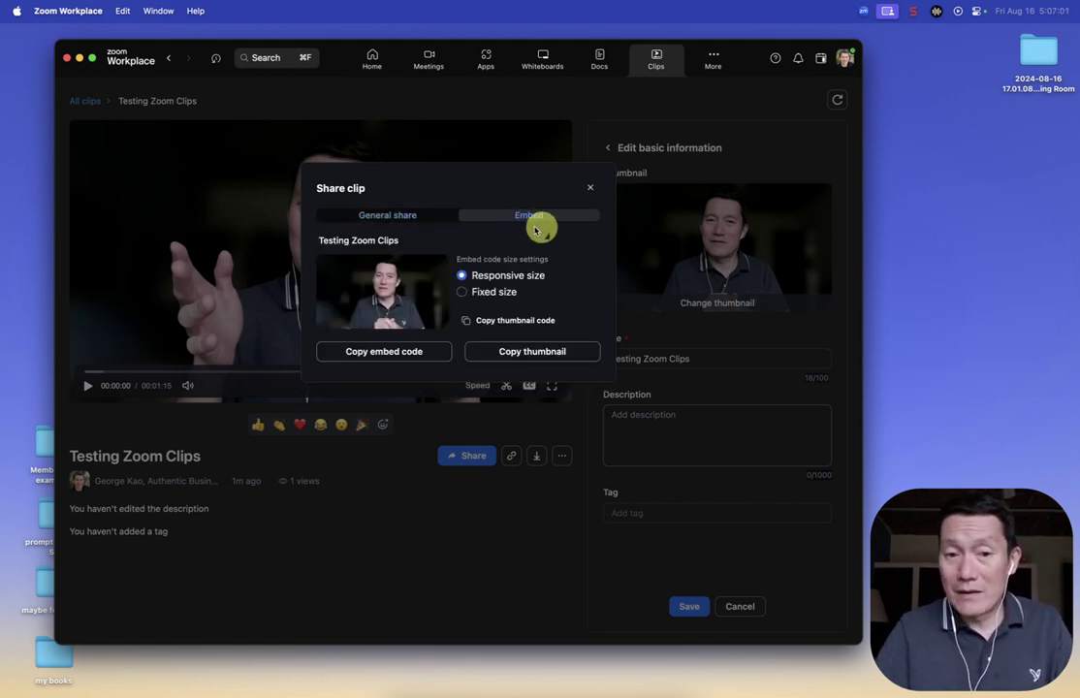
pyautogui.click(360, 221)
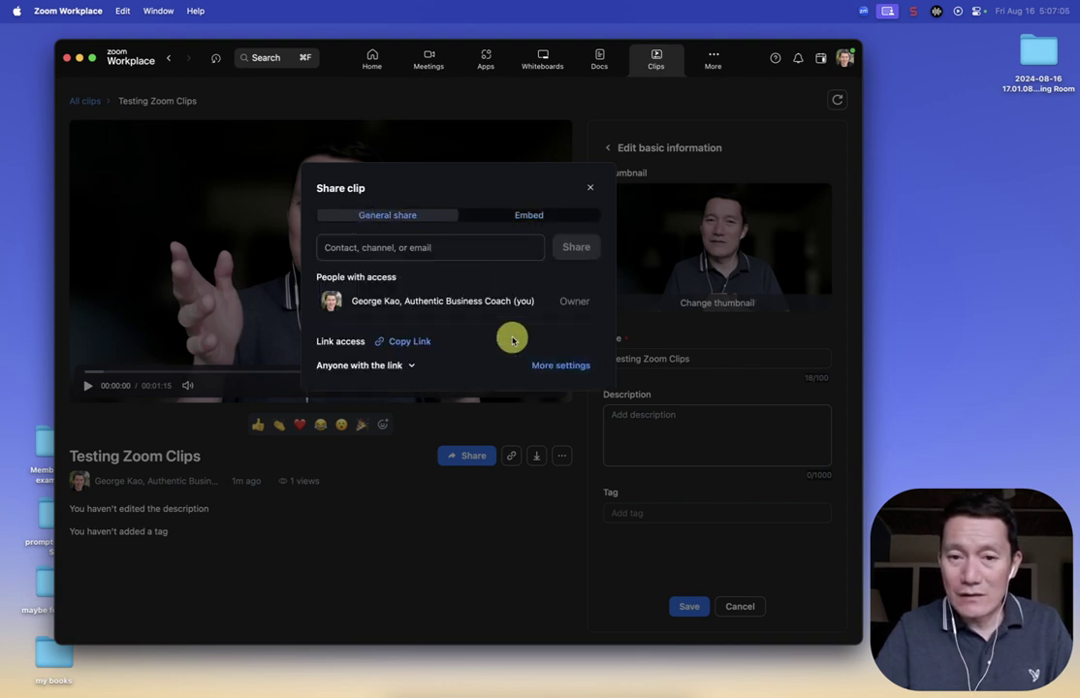
pyautogui.click(561, 366)
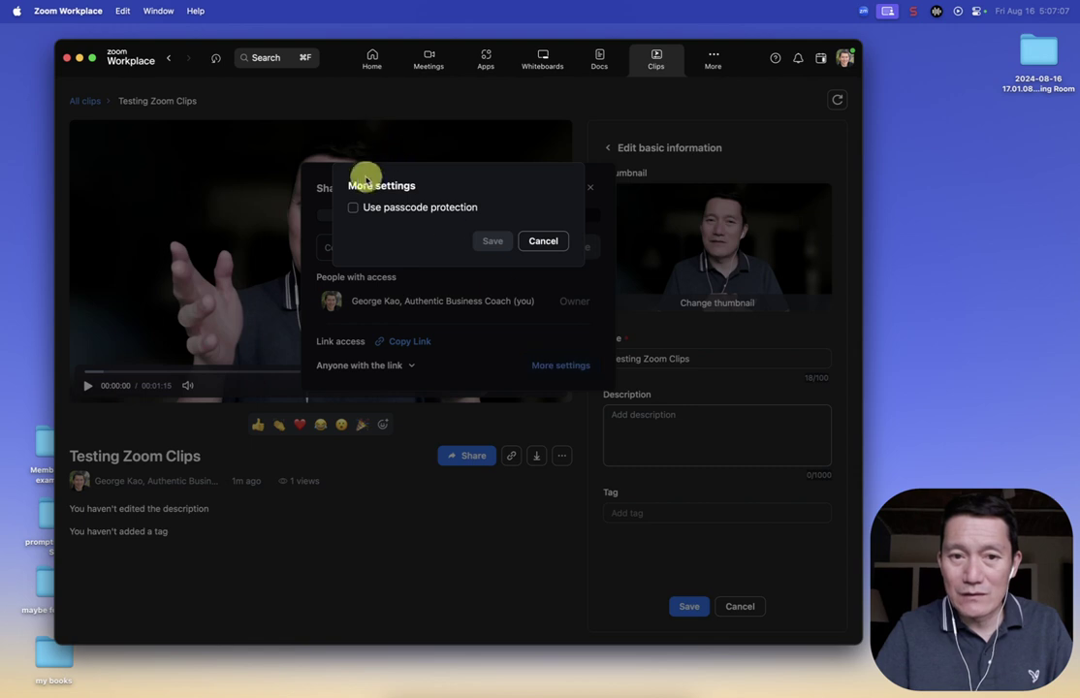
pyautogui.click(543, 241)
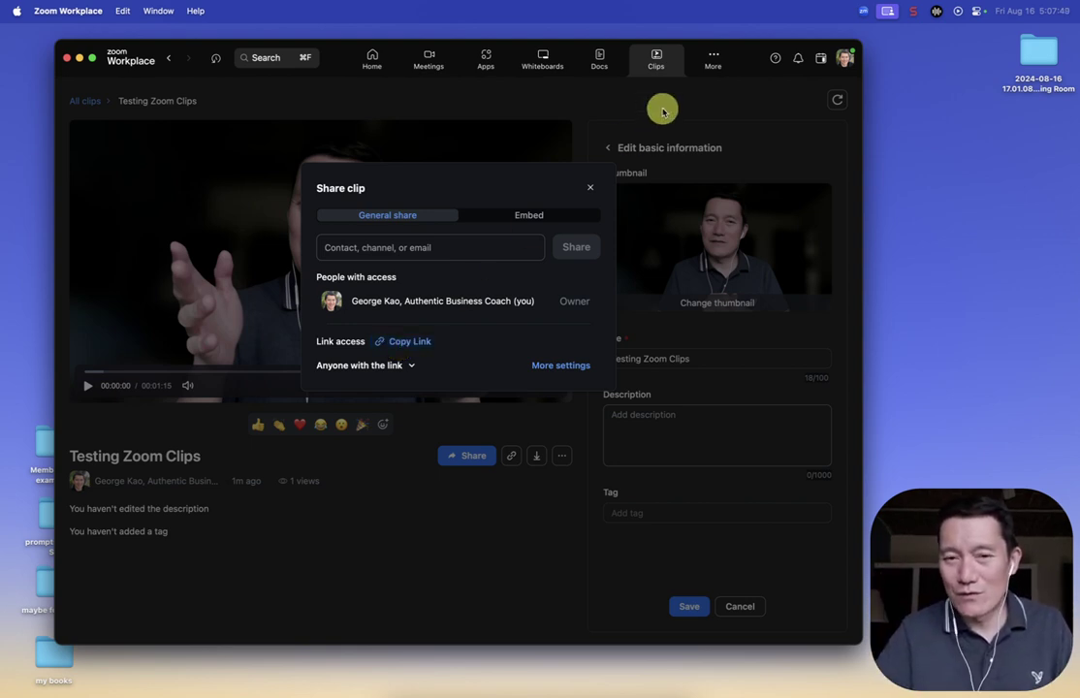
pyautogui.click(589, 187)
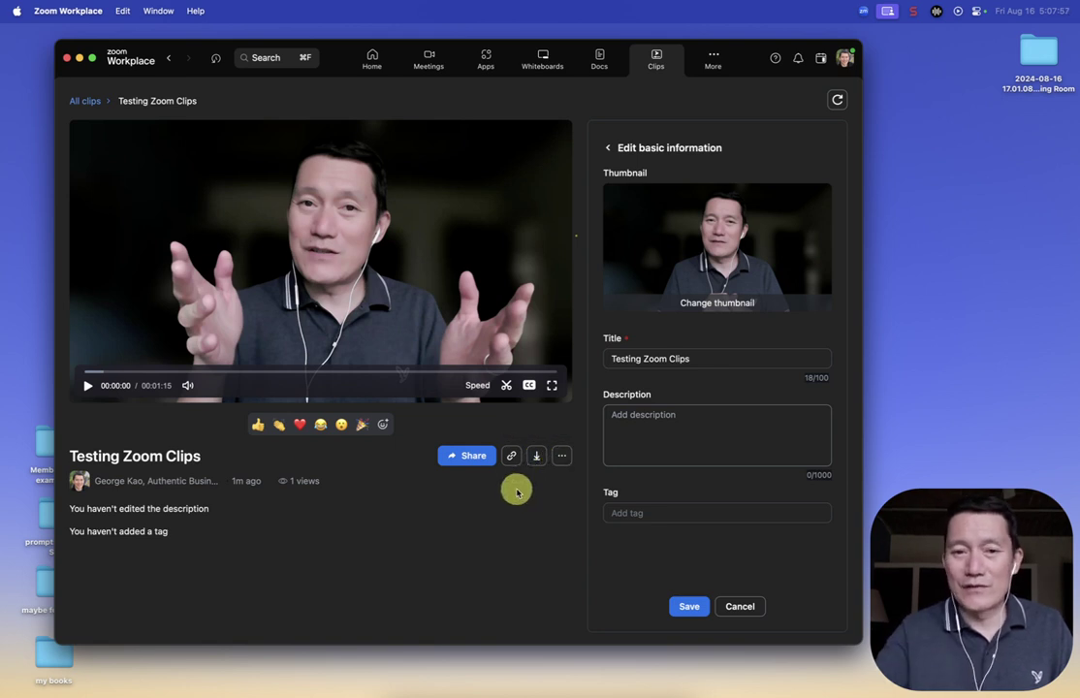
# - Check the clip's additional actions without applying any, and download the clip as an MP4 file to the Desktop
pyautogui.click(563, 456)
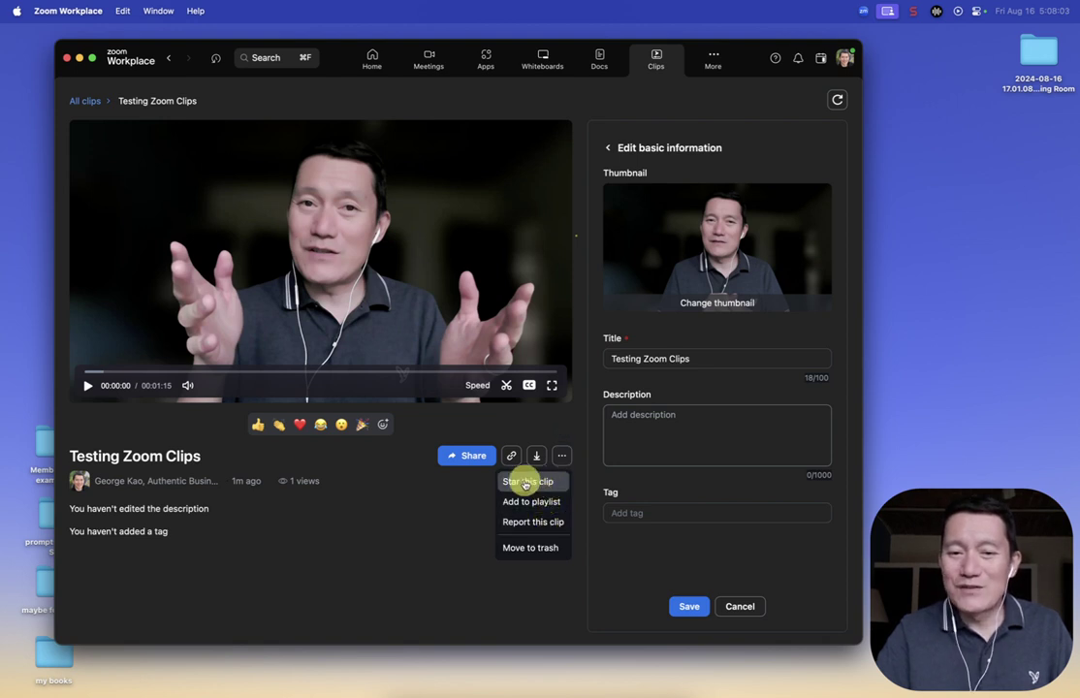
pyautogui.click(460, 497)
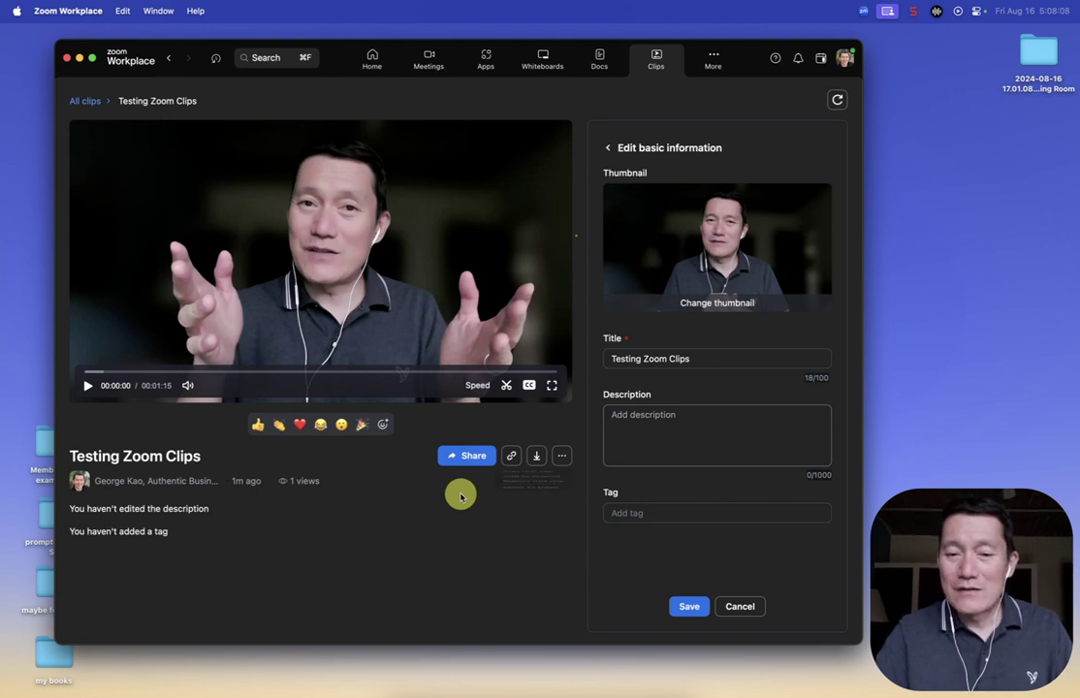
pyautogui.click(541, 456)
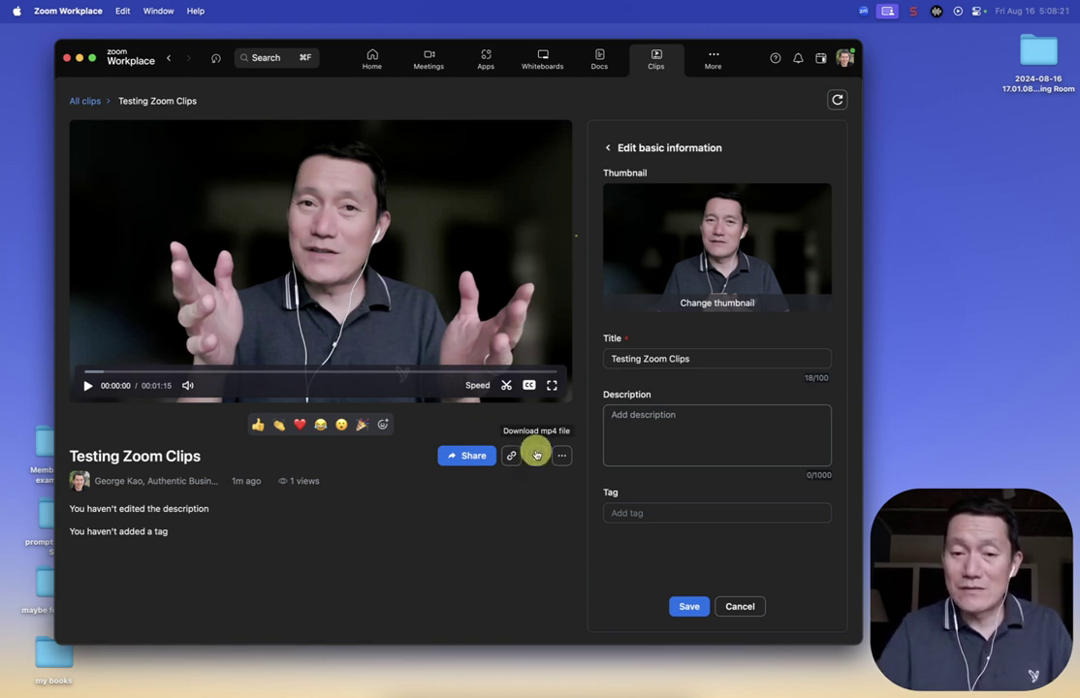
pyautogui.click(537, 456)
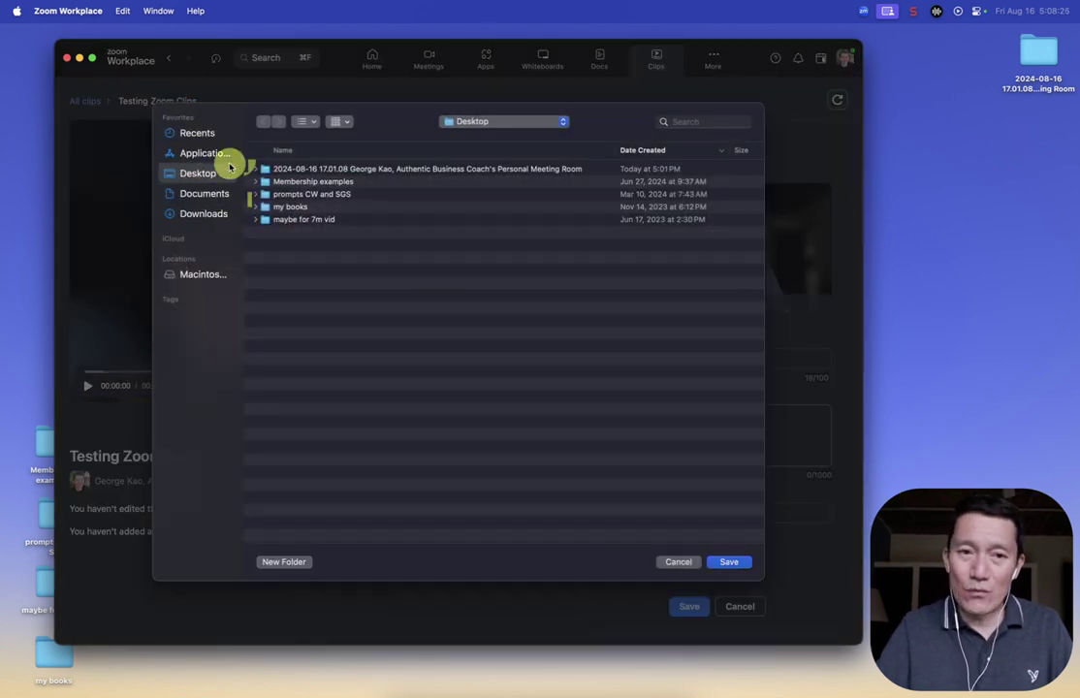
pyautogui.click(731, 563)
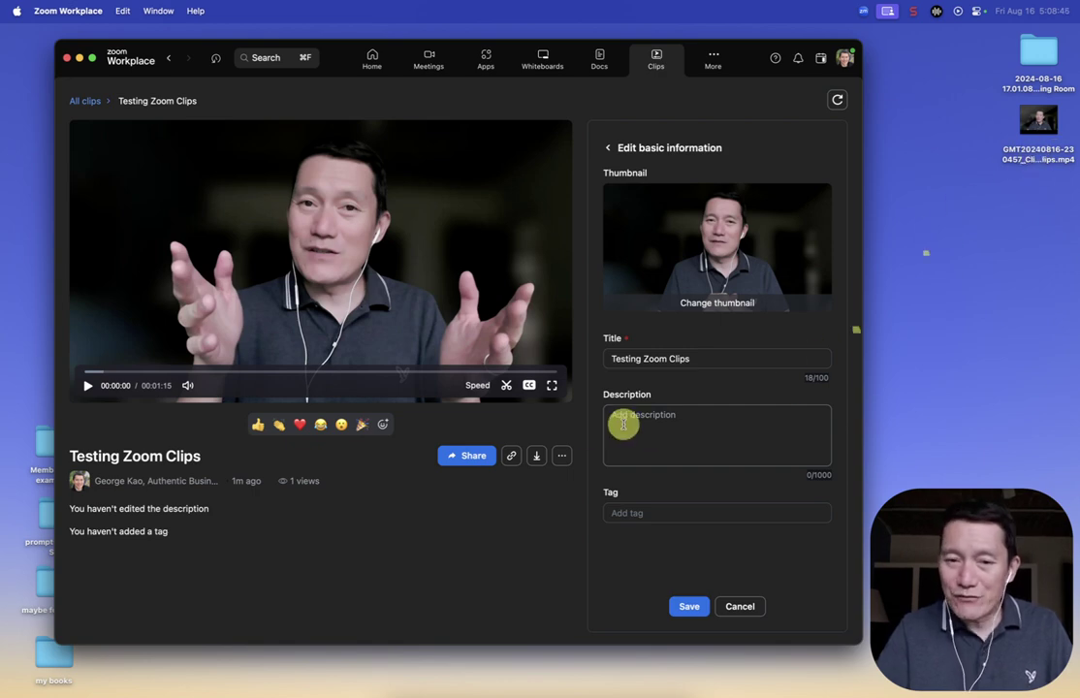
# - Examine the downloaded MP4's file information on the desktop, including its size, dimensions and duration, and close it
pyautogui.click(1036, 160)
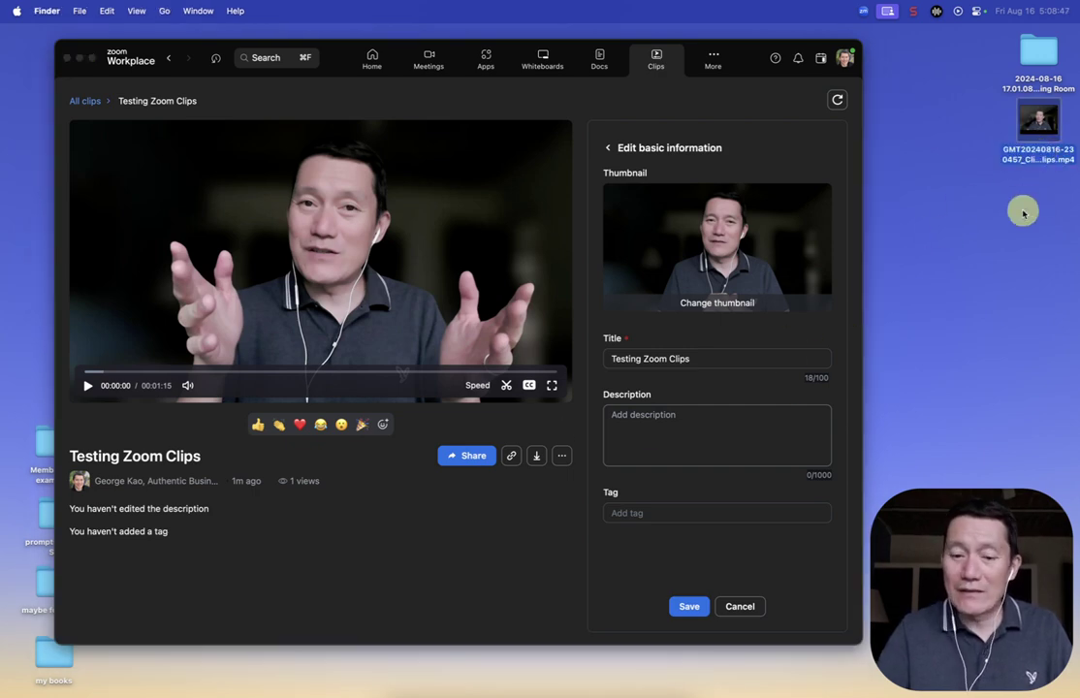
pyautogui.press('super+i')
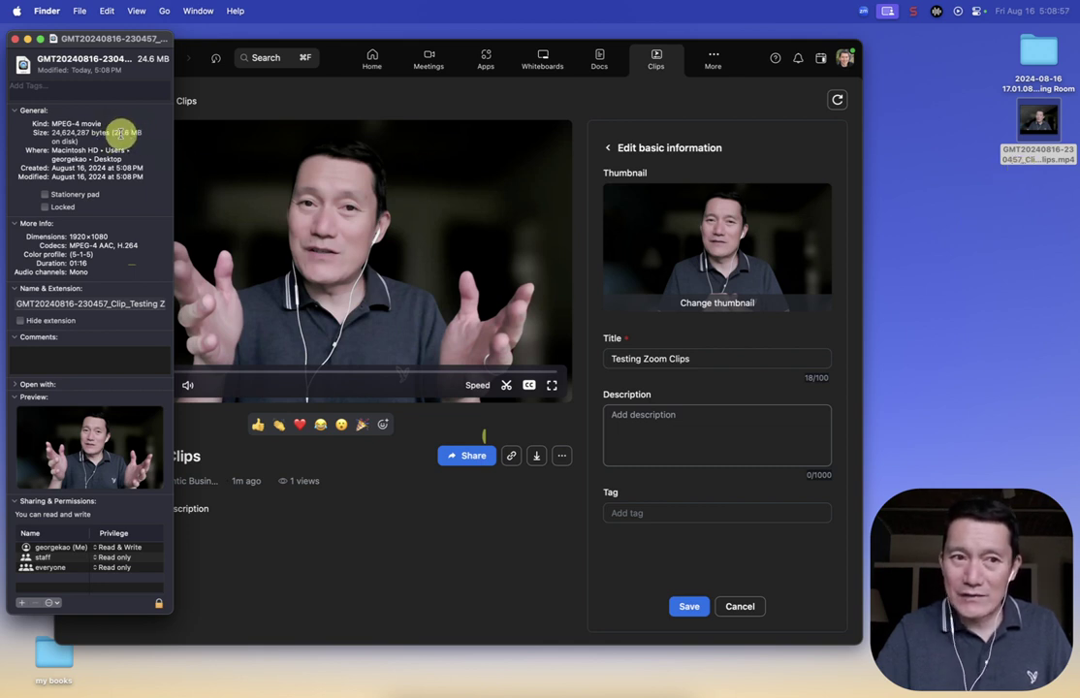
pyautogui.click(16, 40)
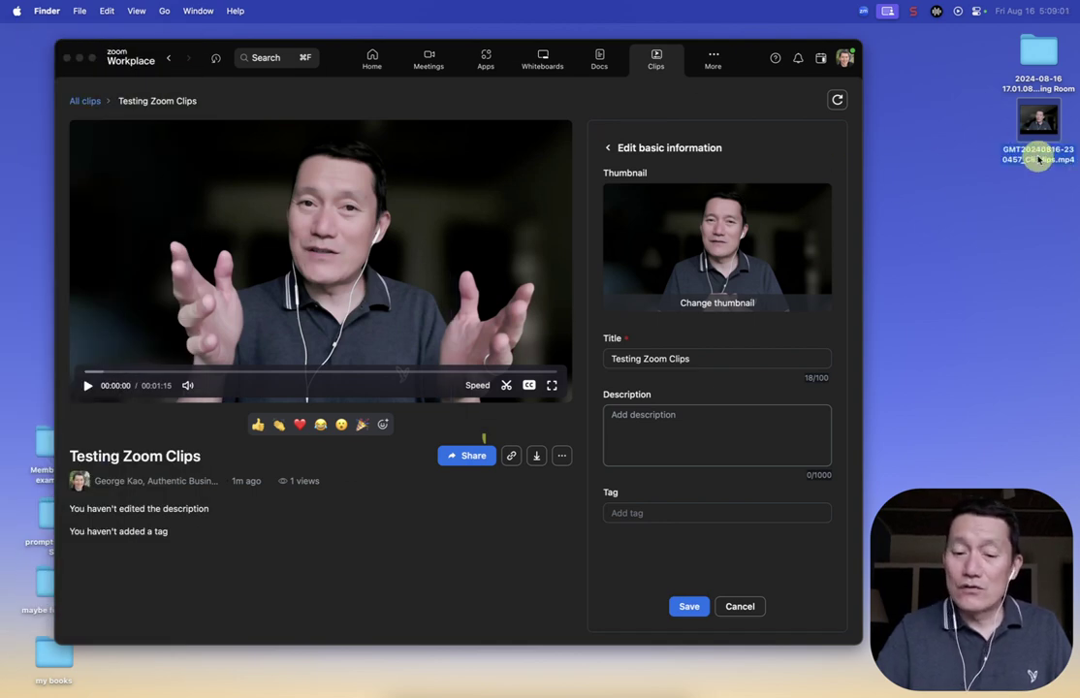
pyautogui.press('super+i')
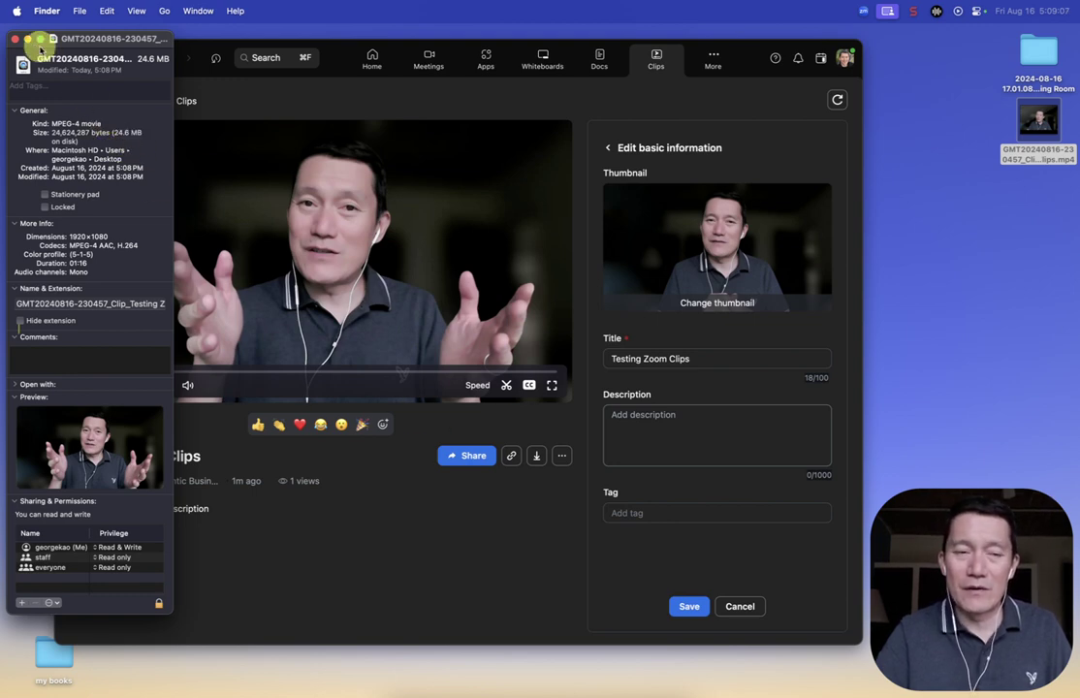
pyautogui.click(17, 42)
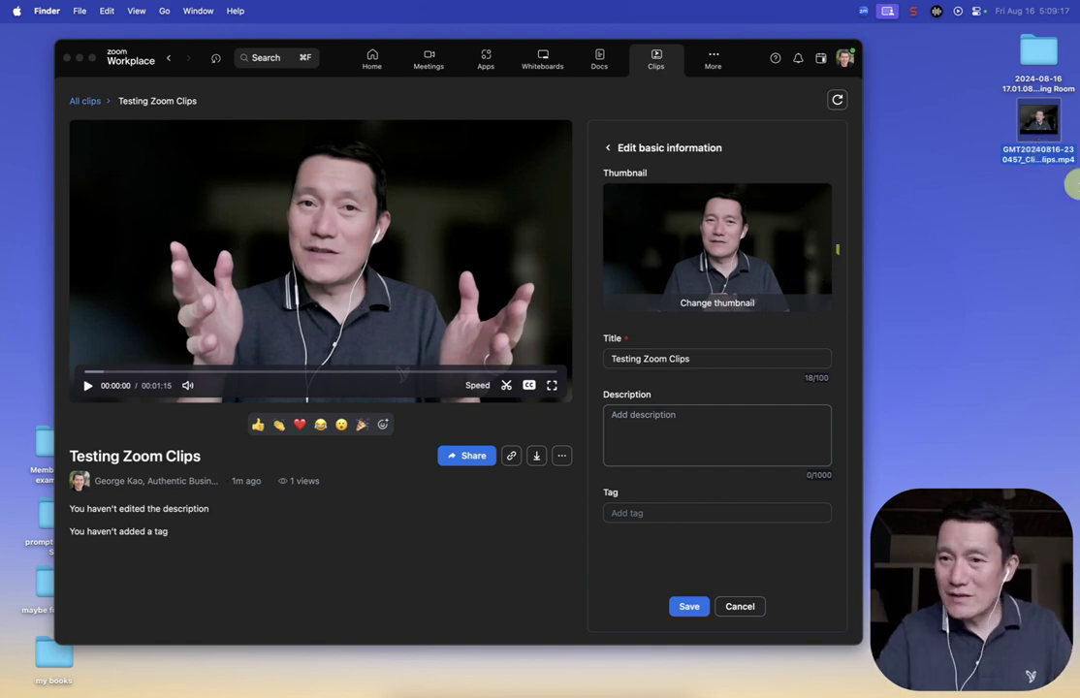
pyautogui.press('F11')
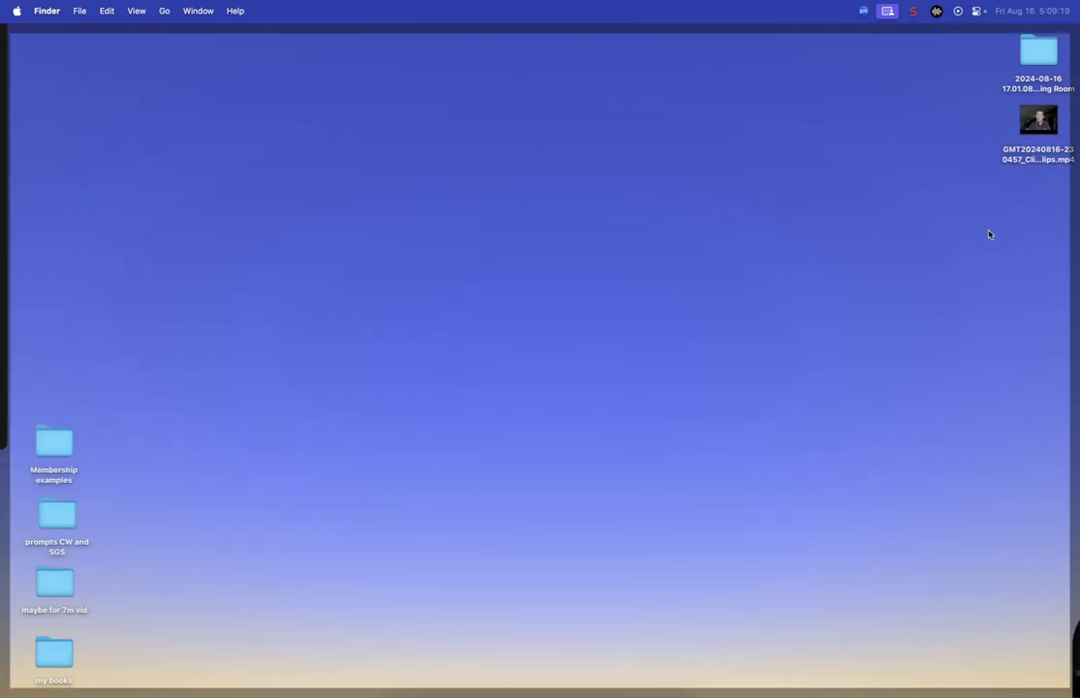
pyautogui.press('F11')
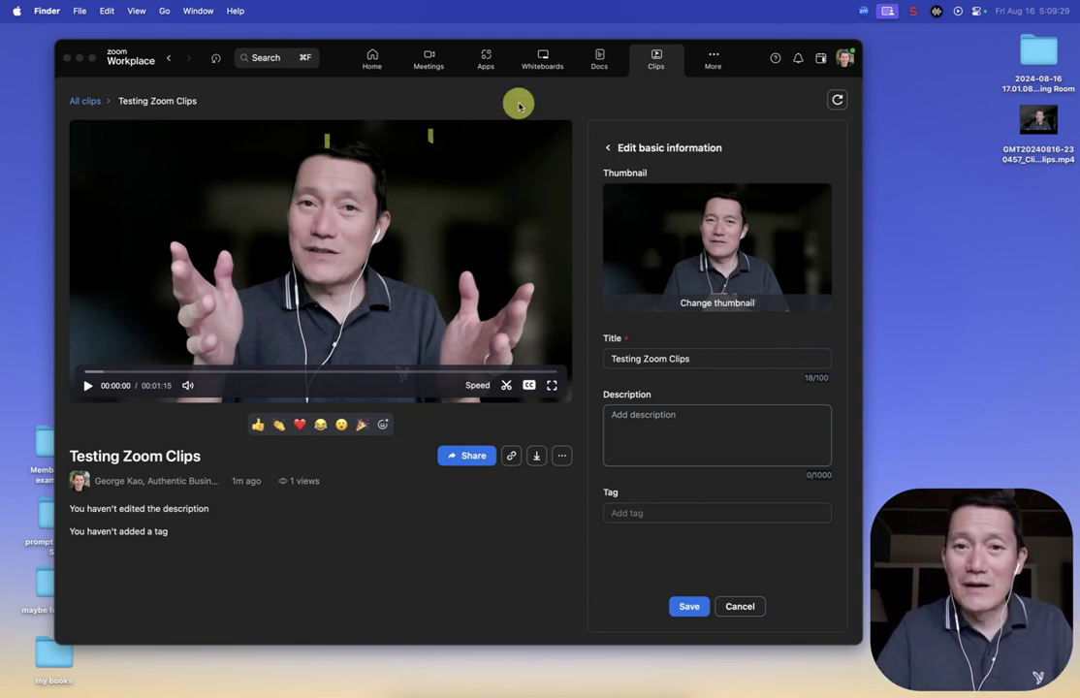
# - On the Home page, move Clips from the More apps to the main navigation between Meetings and Apps, and check that it opens
pyautogui.click(485, 92)
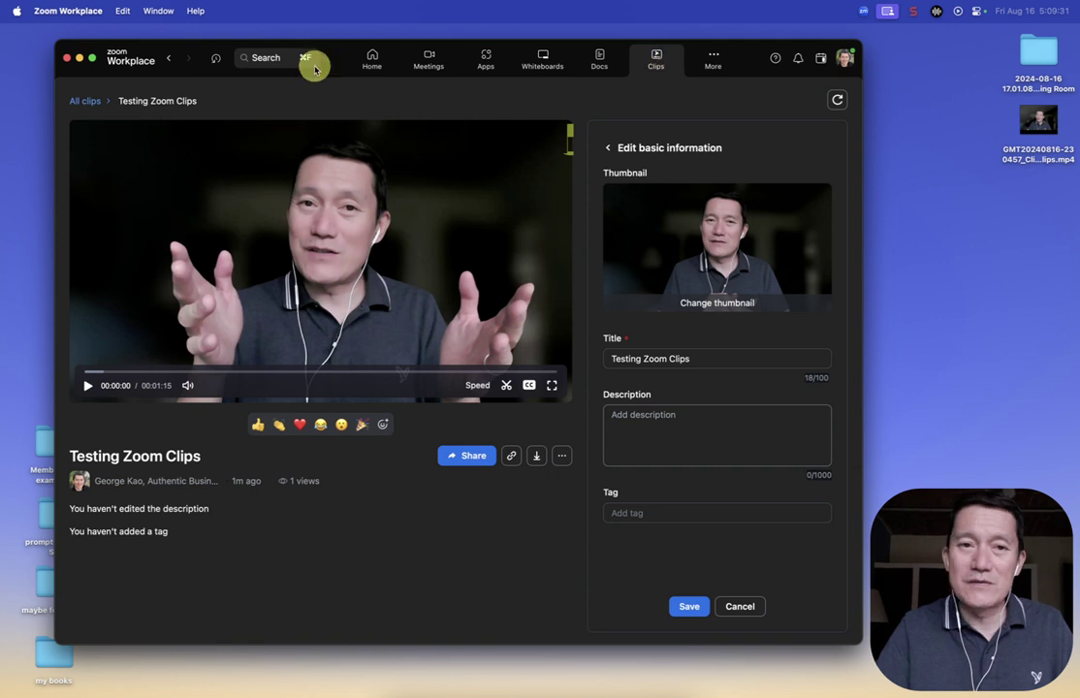
pyautogui.click(369, 64)
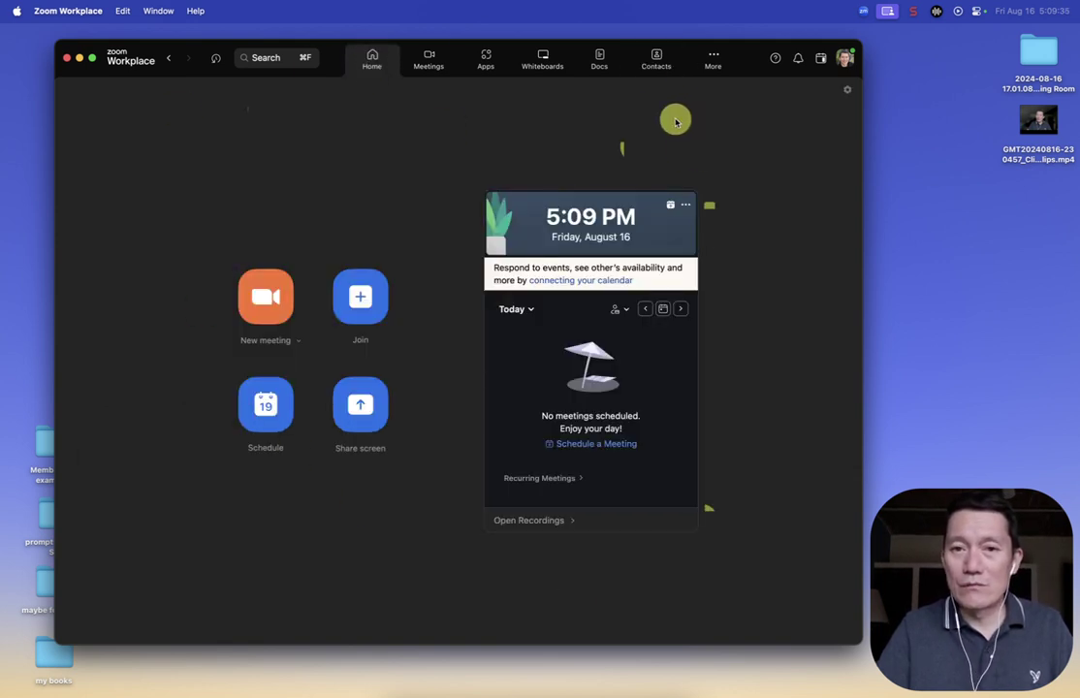
pyautogui.click(709, 62)
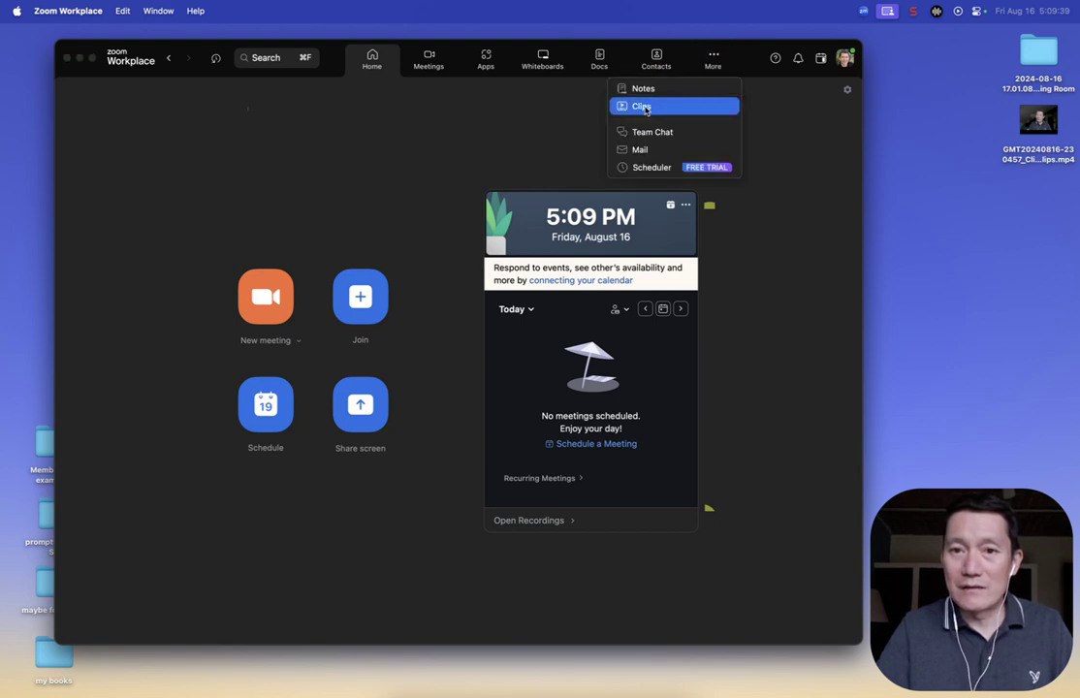
pyautogui.moveTo(640, 106); pyautogui.dragTo(704, 117)
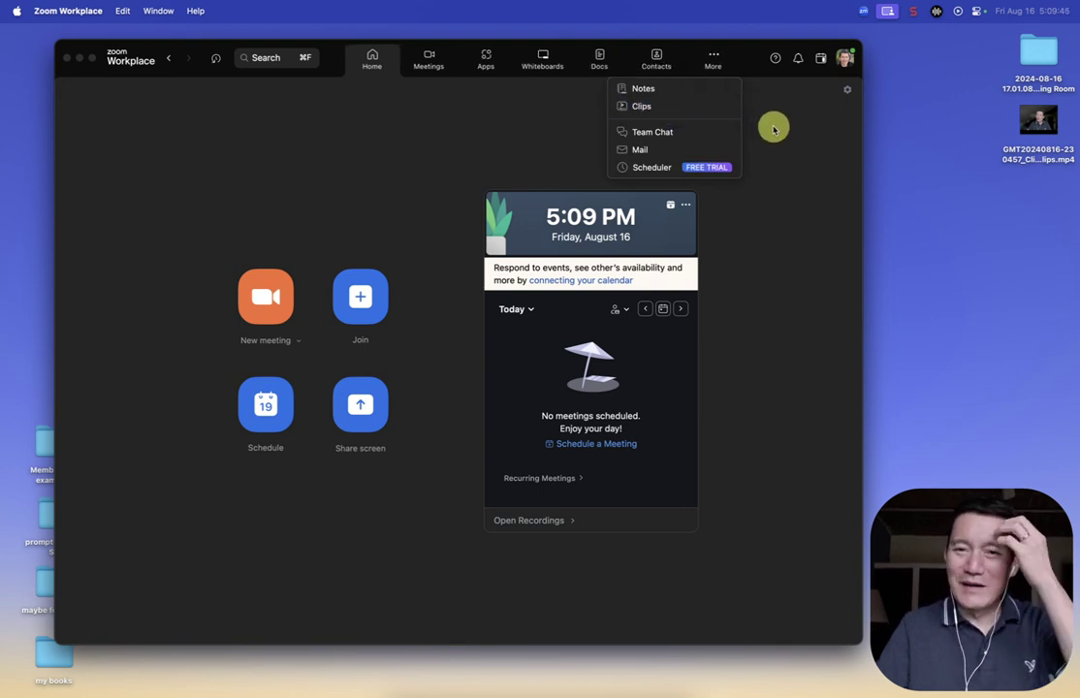
pyautogui.click(722, 55)
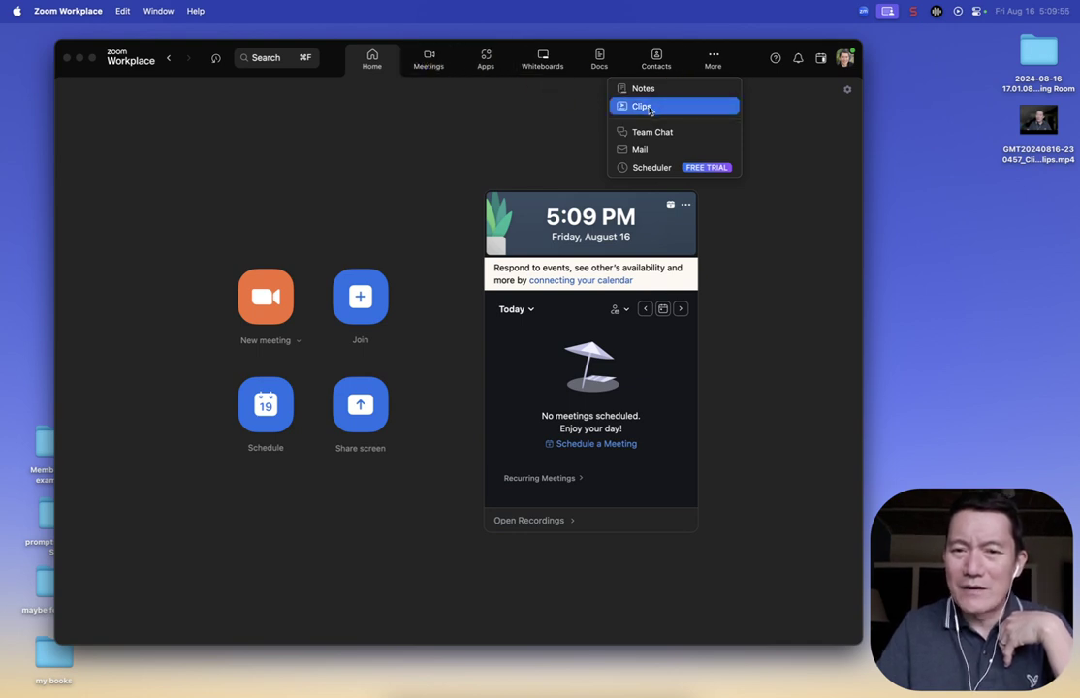
pyautogui.click(718, 61)
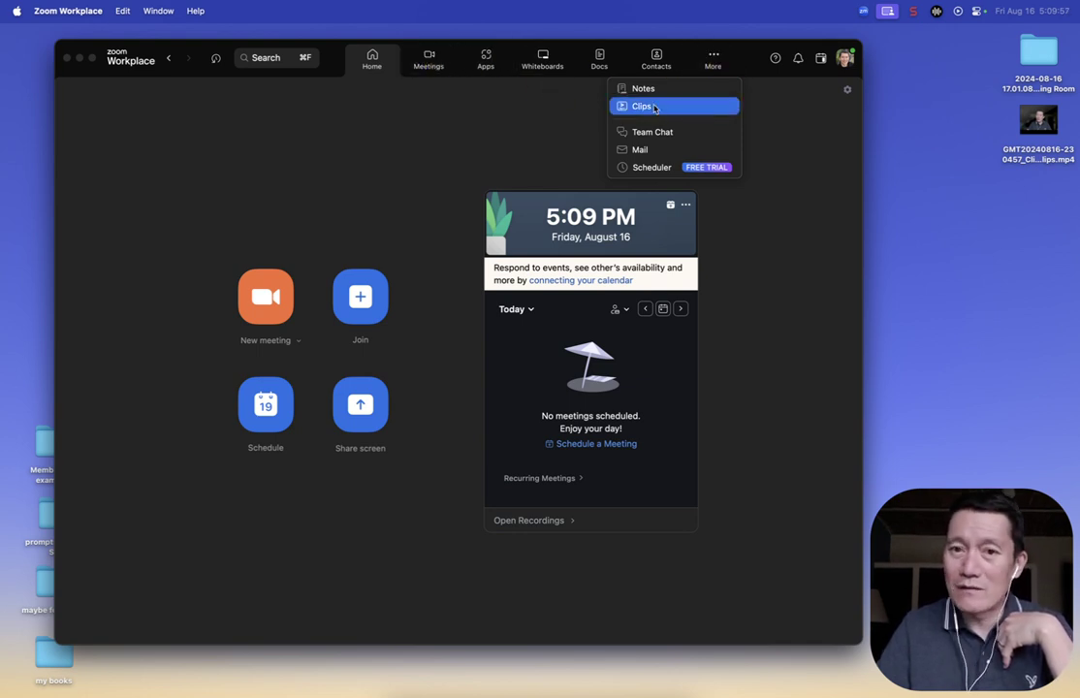
pyautogui.moveTo(654, 110); pyautogui.dragTo(482, 62)
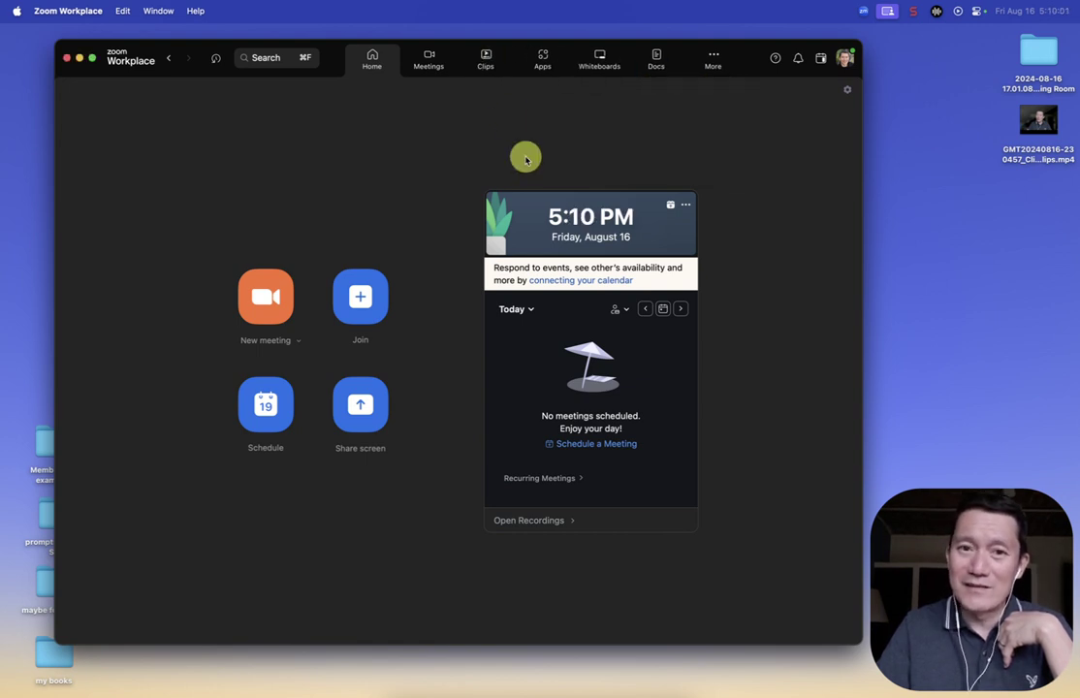
pyautogui.click(490, 56)
pyautogui.click(373, 54)
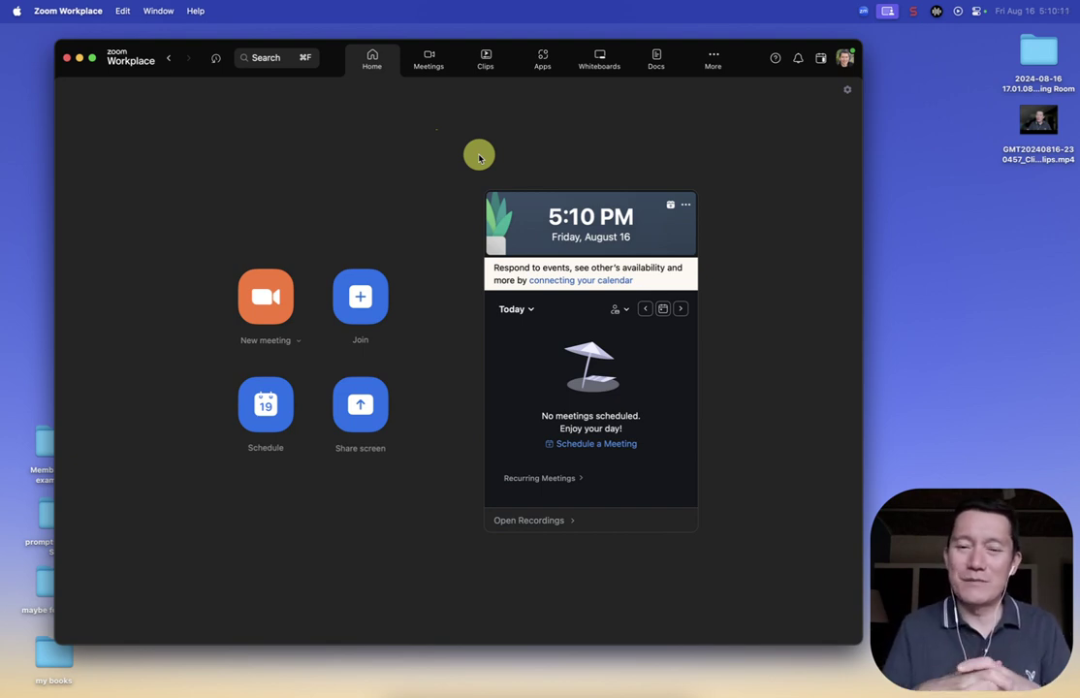
pyautogui.click(913, 8)
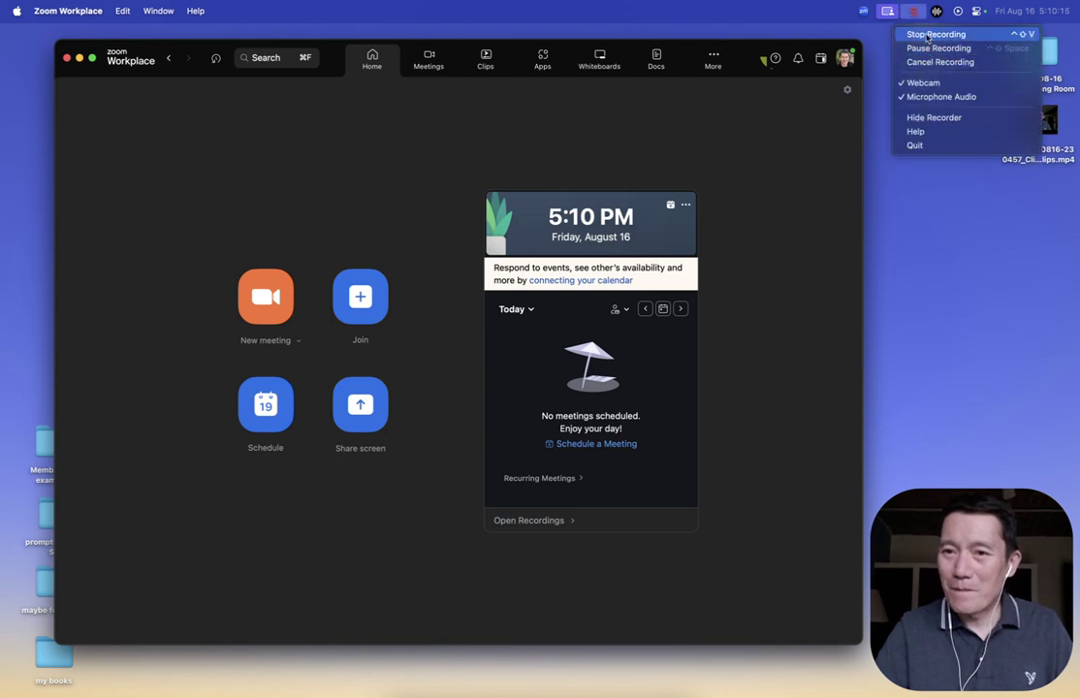